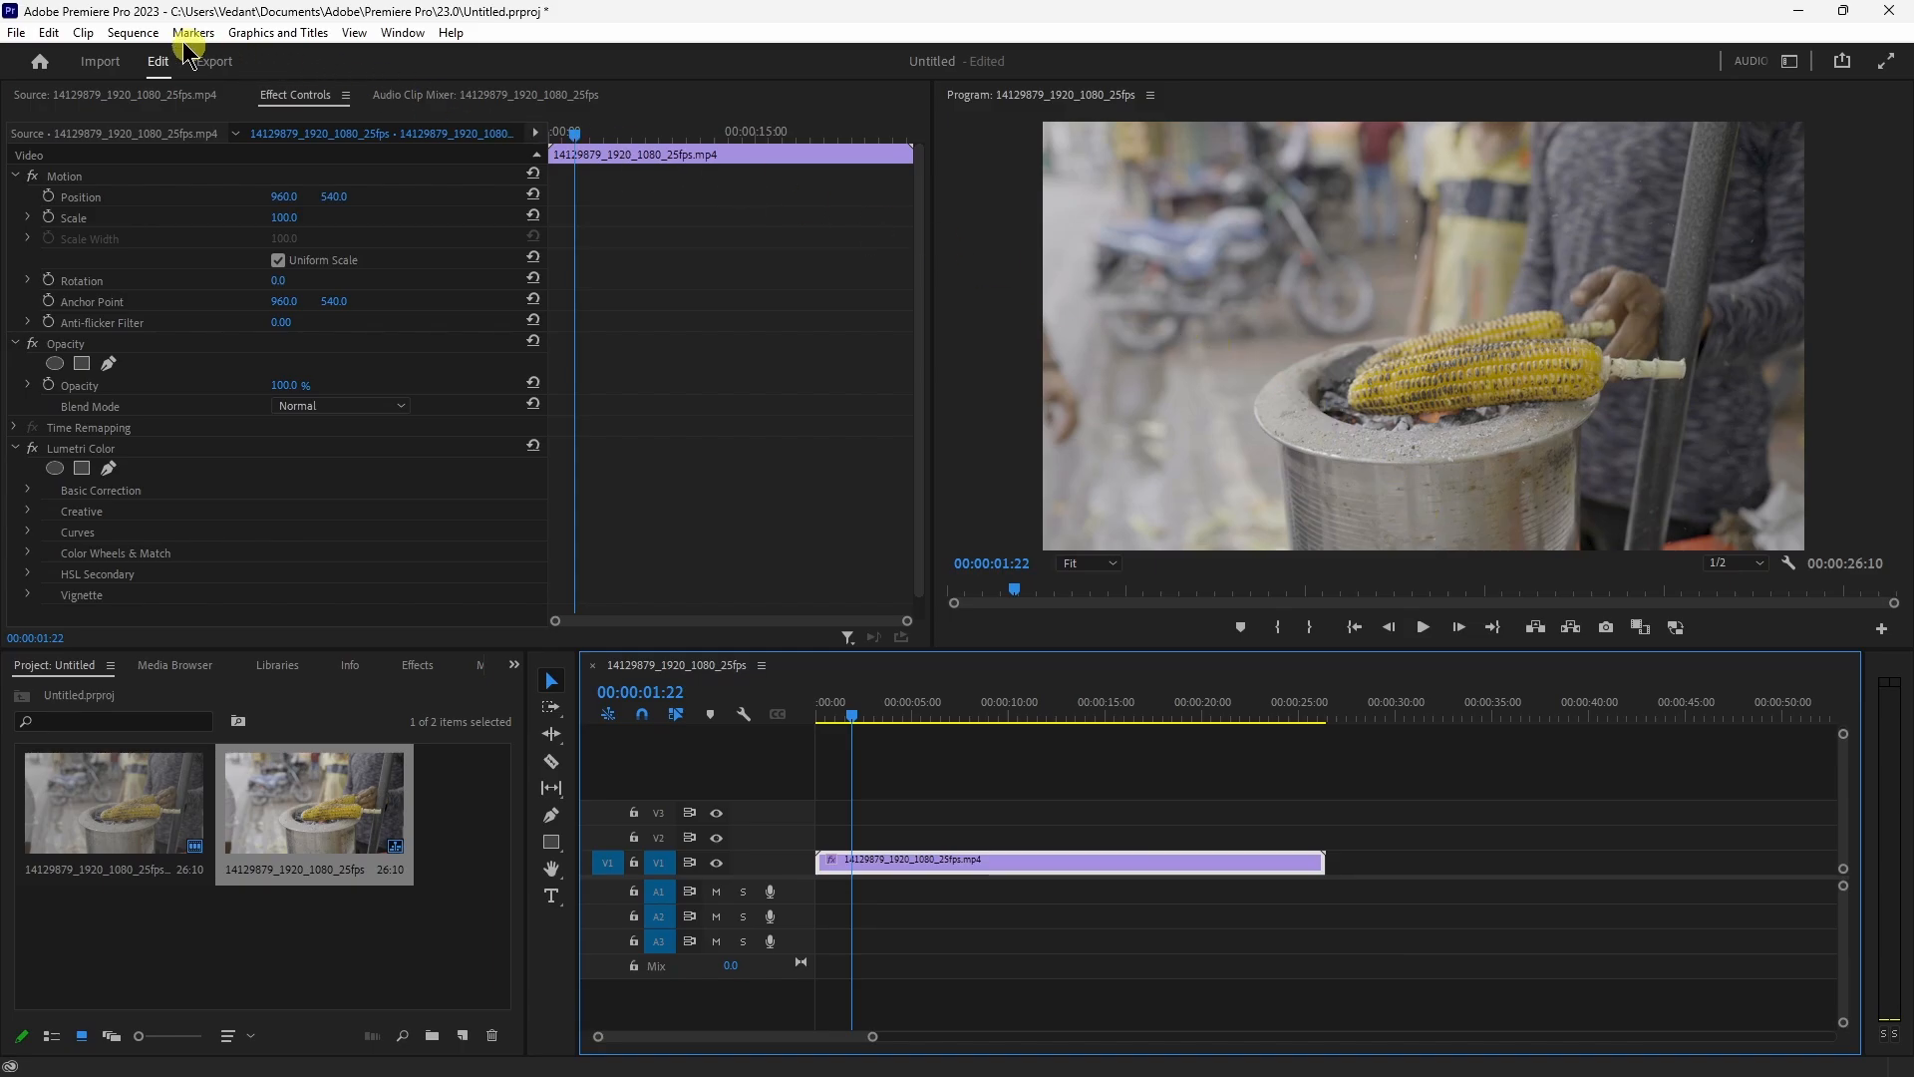
# Enable Auto Detect Log Video Color Space in the general preferences
pyautogui.click(50, 33)
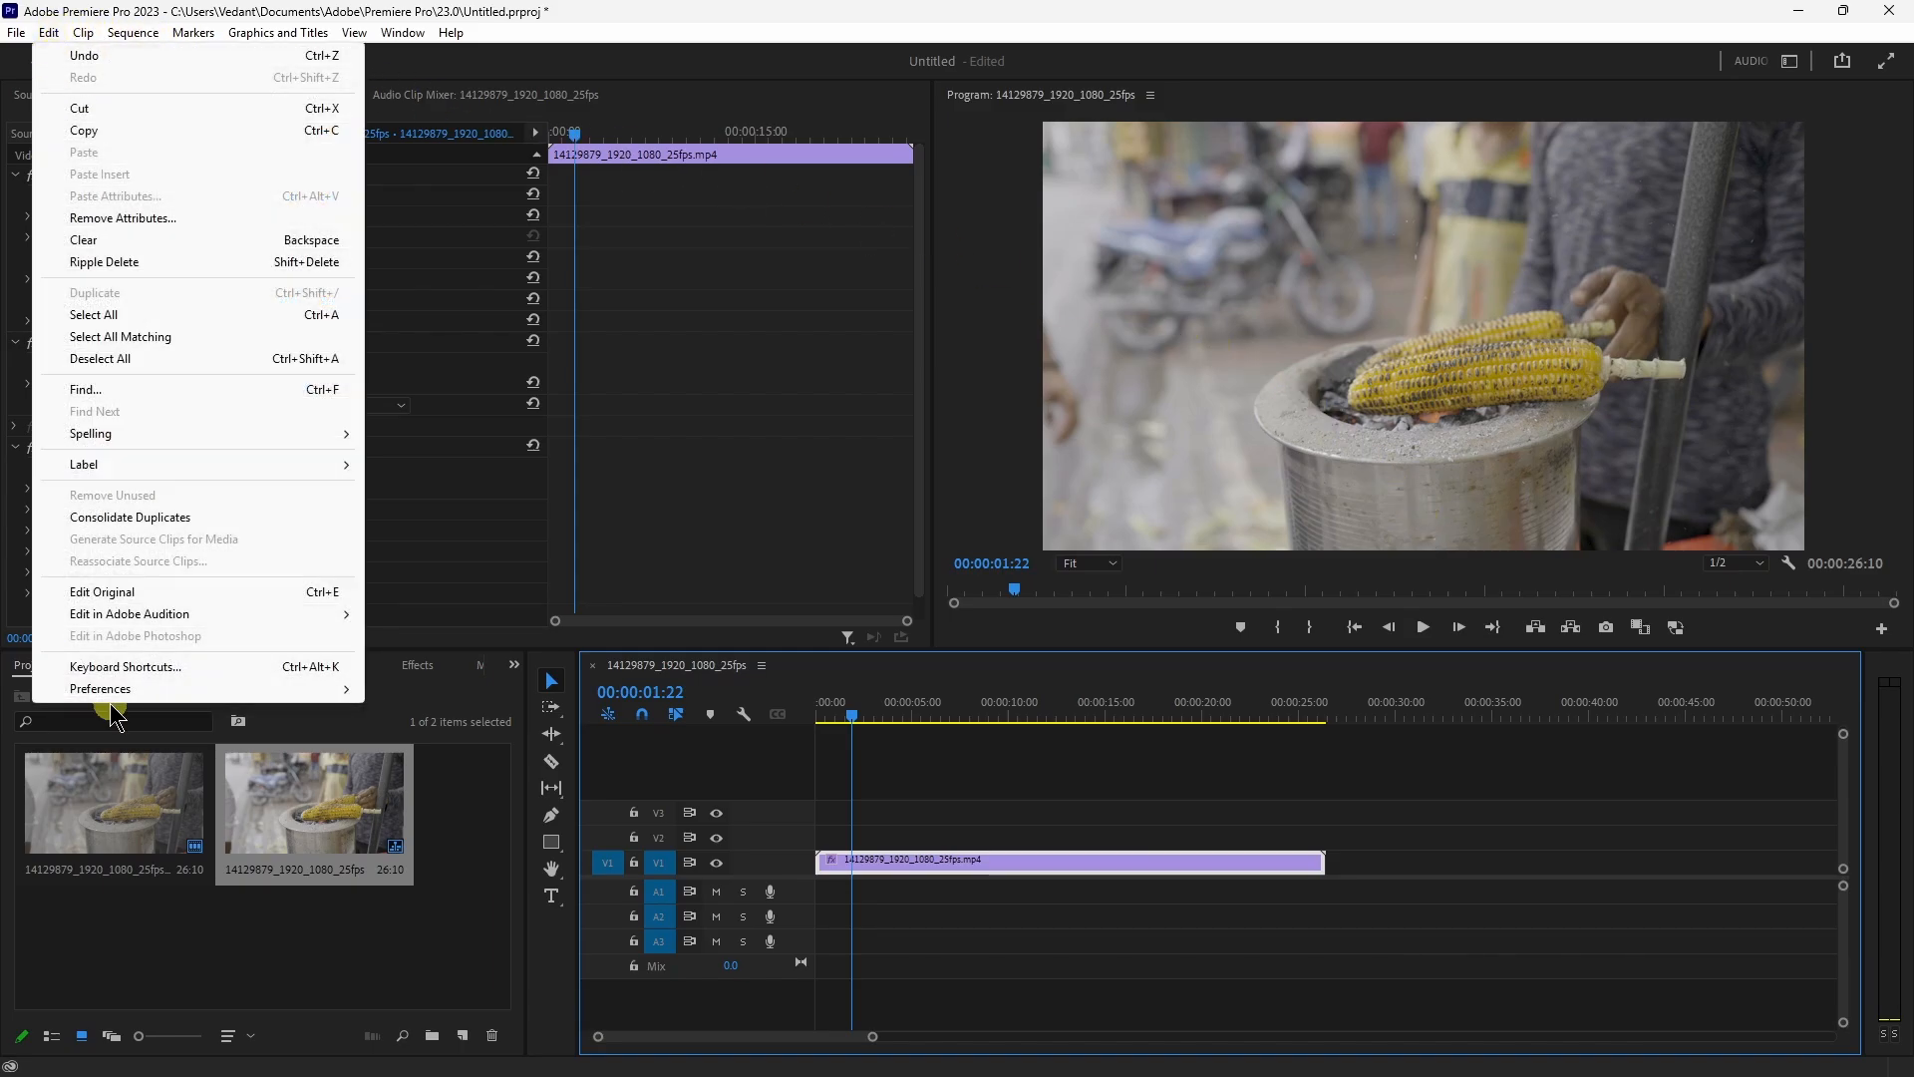
pyautogui.click(428, 691)
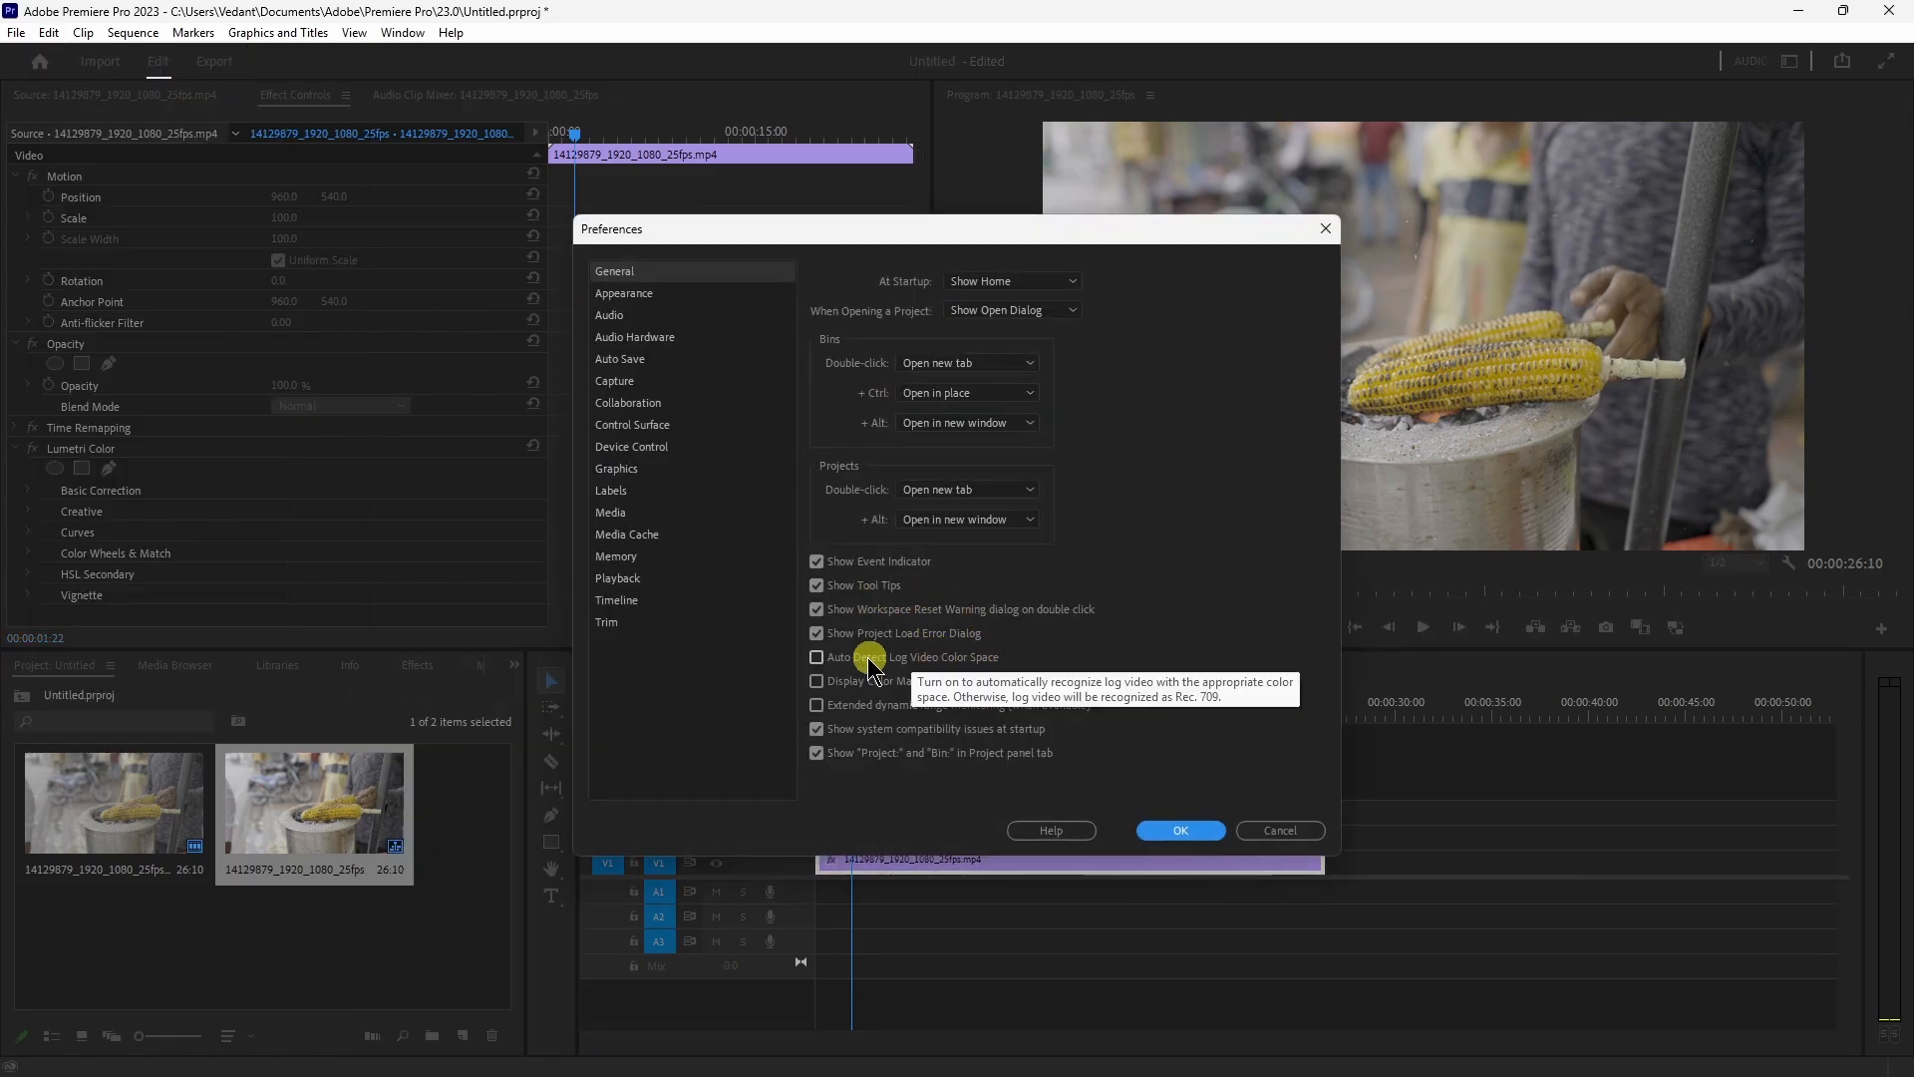
pyautogui.click(817, 658)
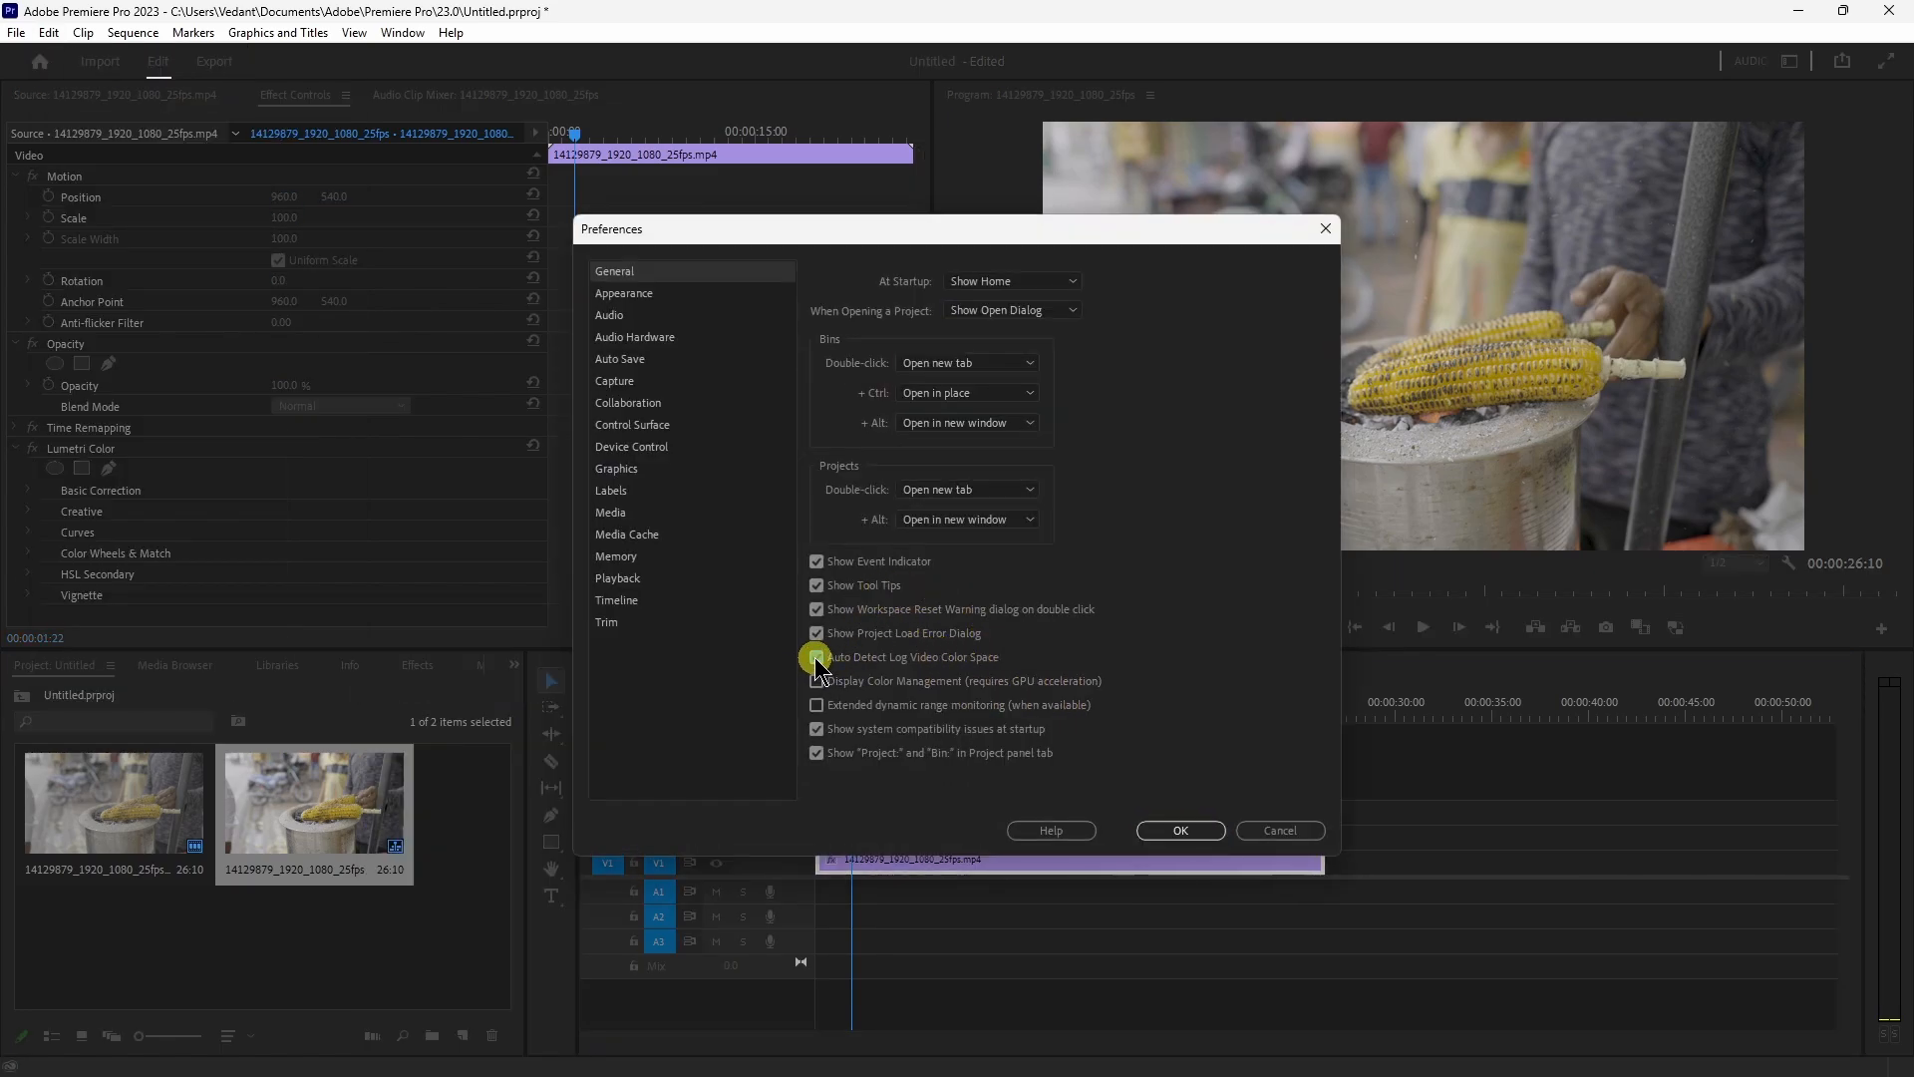
pyautogui.click(1176, 838)
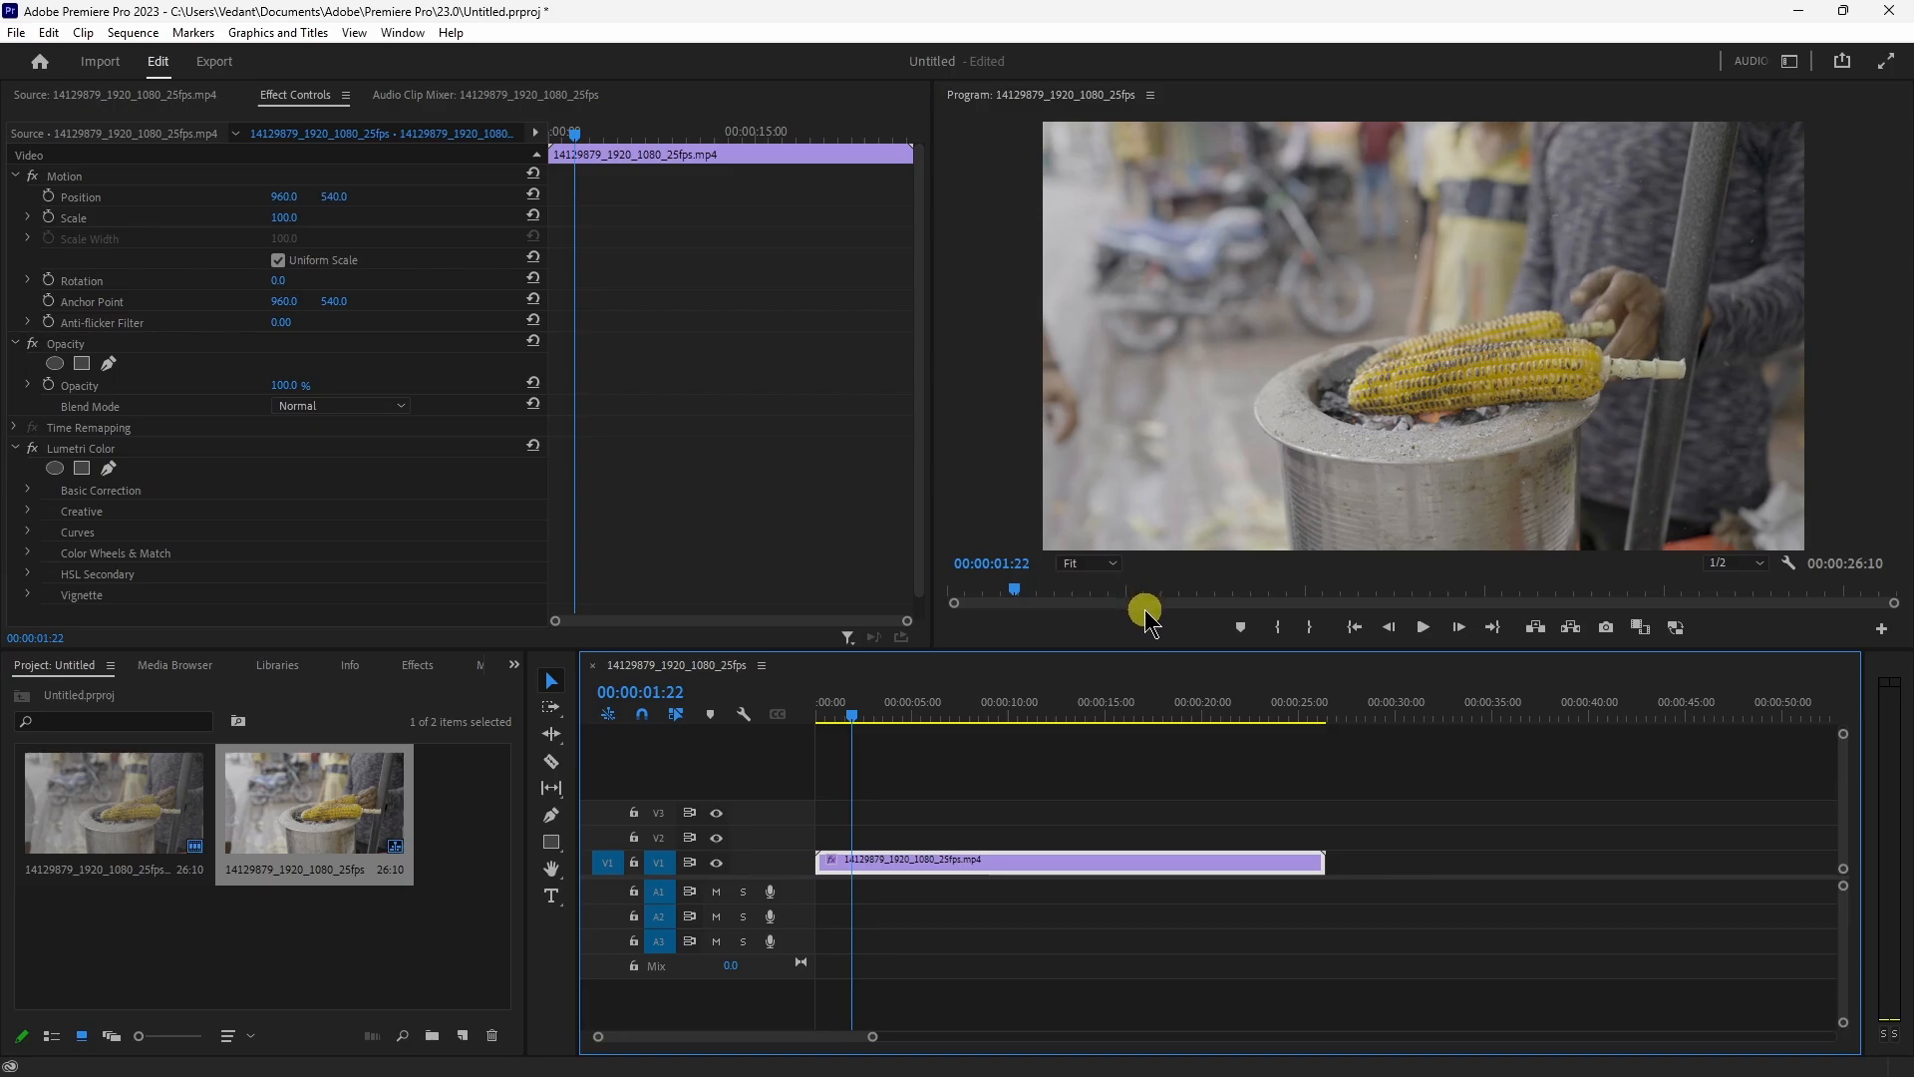
# Show the Lumetri Color controls for the clip and look through the available Input LUT options
pyautogui.click(403, 33)
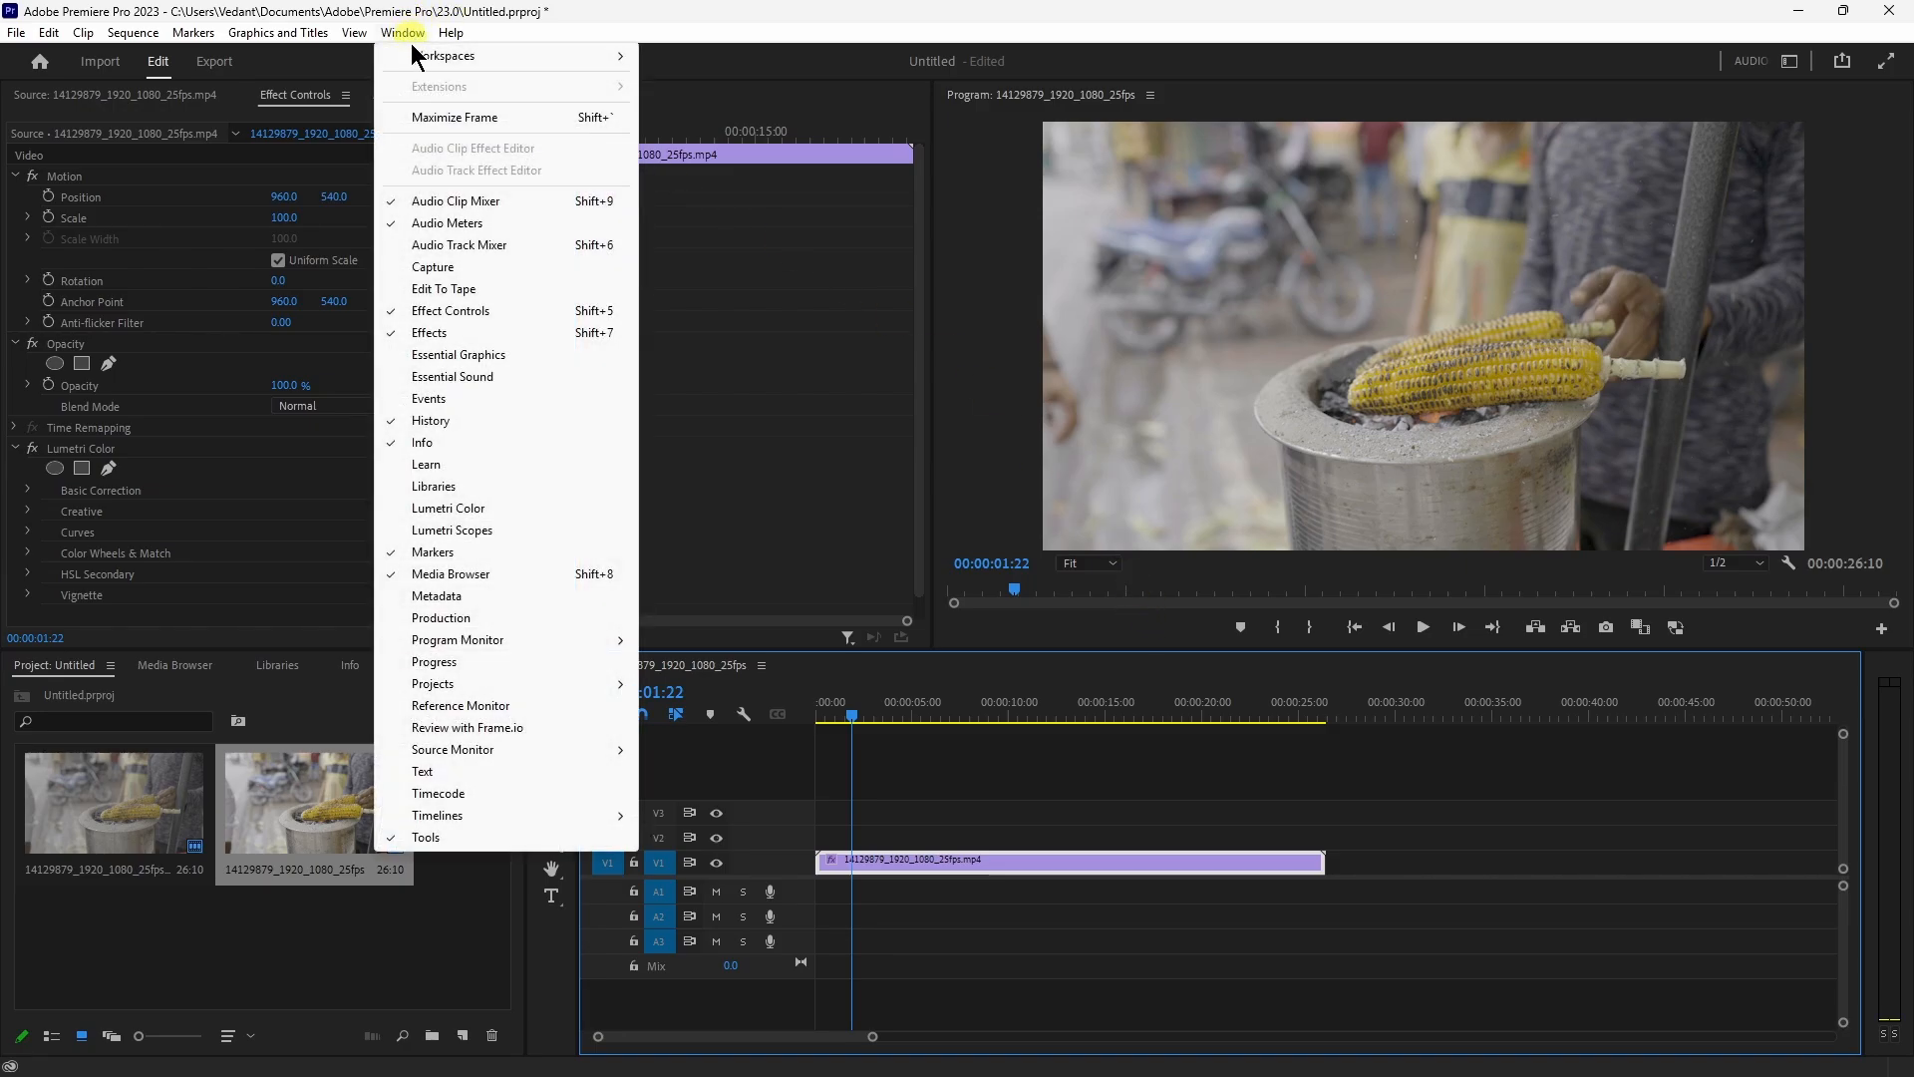
pyautogui.click(448, 509)
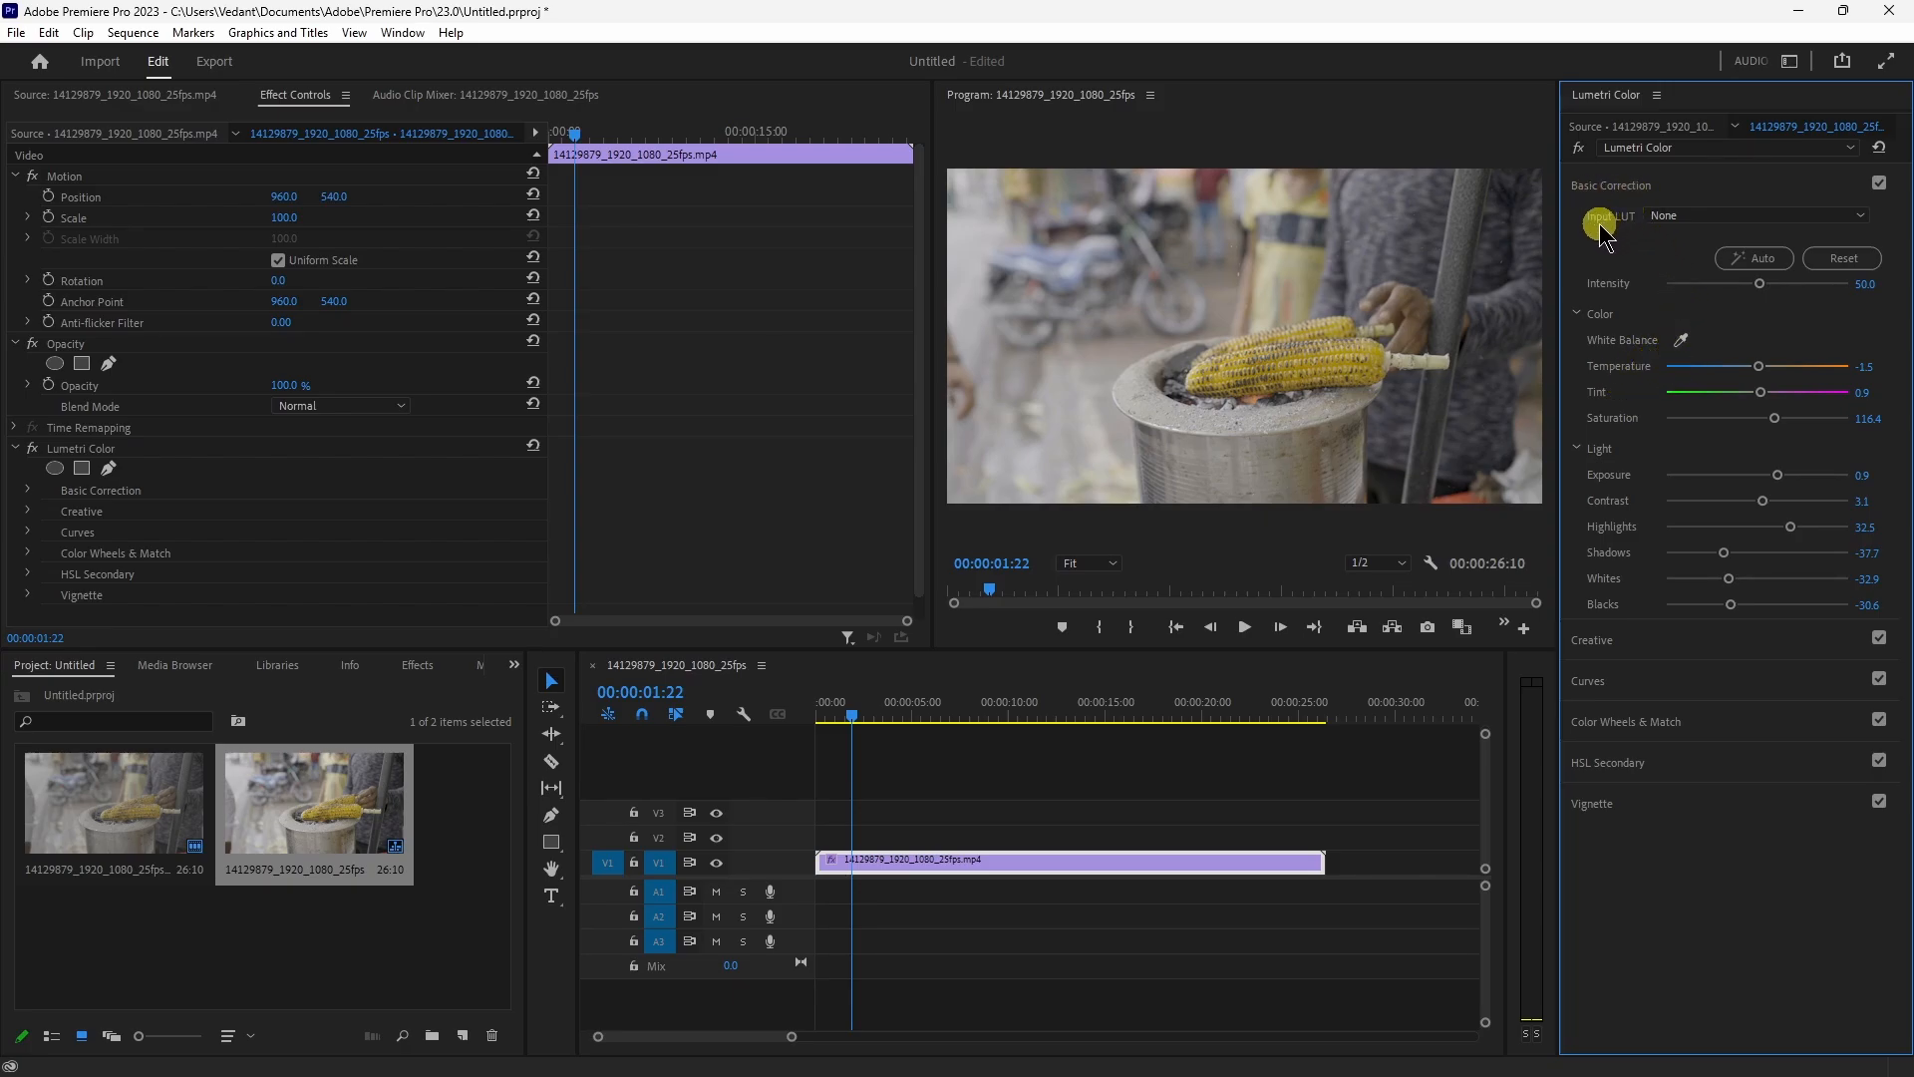
pyautogui.click(1681, 221)
pyautogui.click(1686, 216)
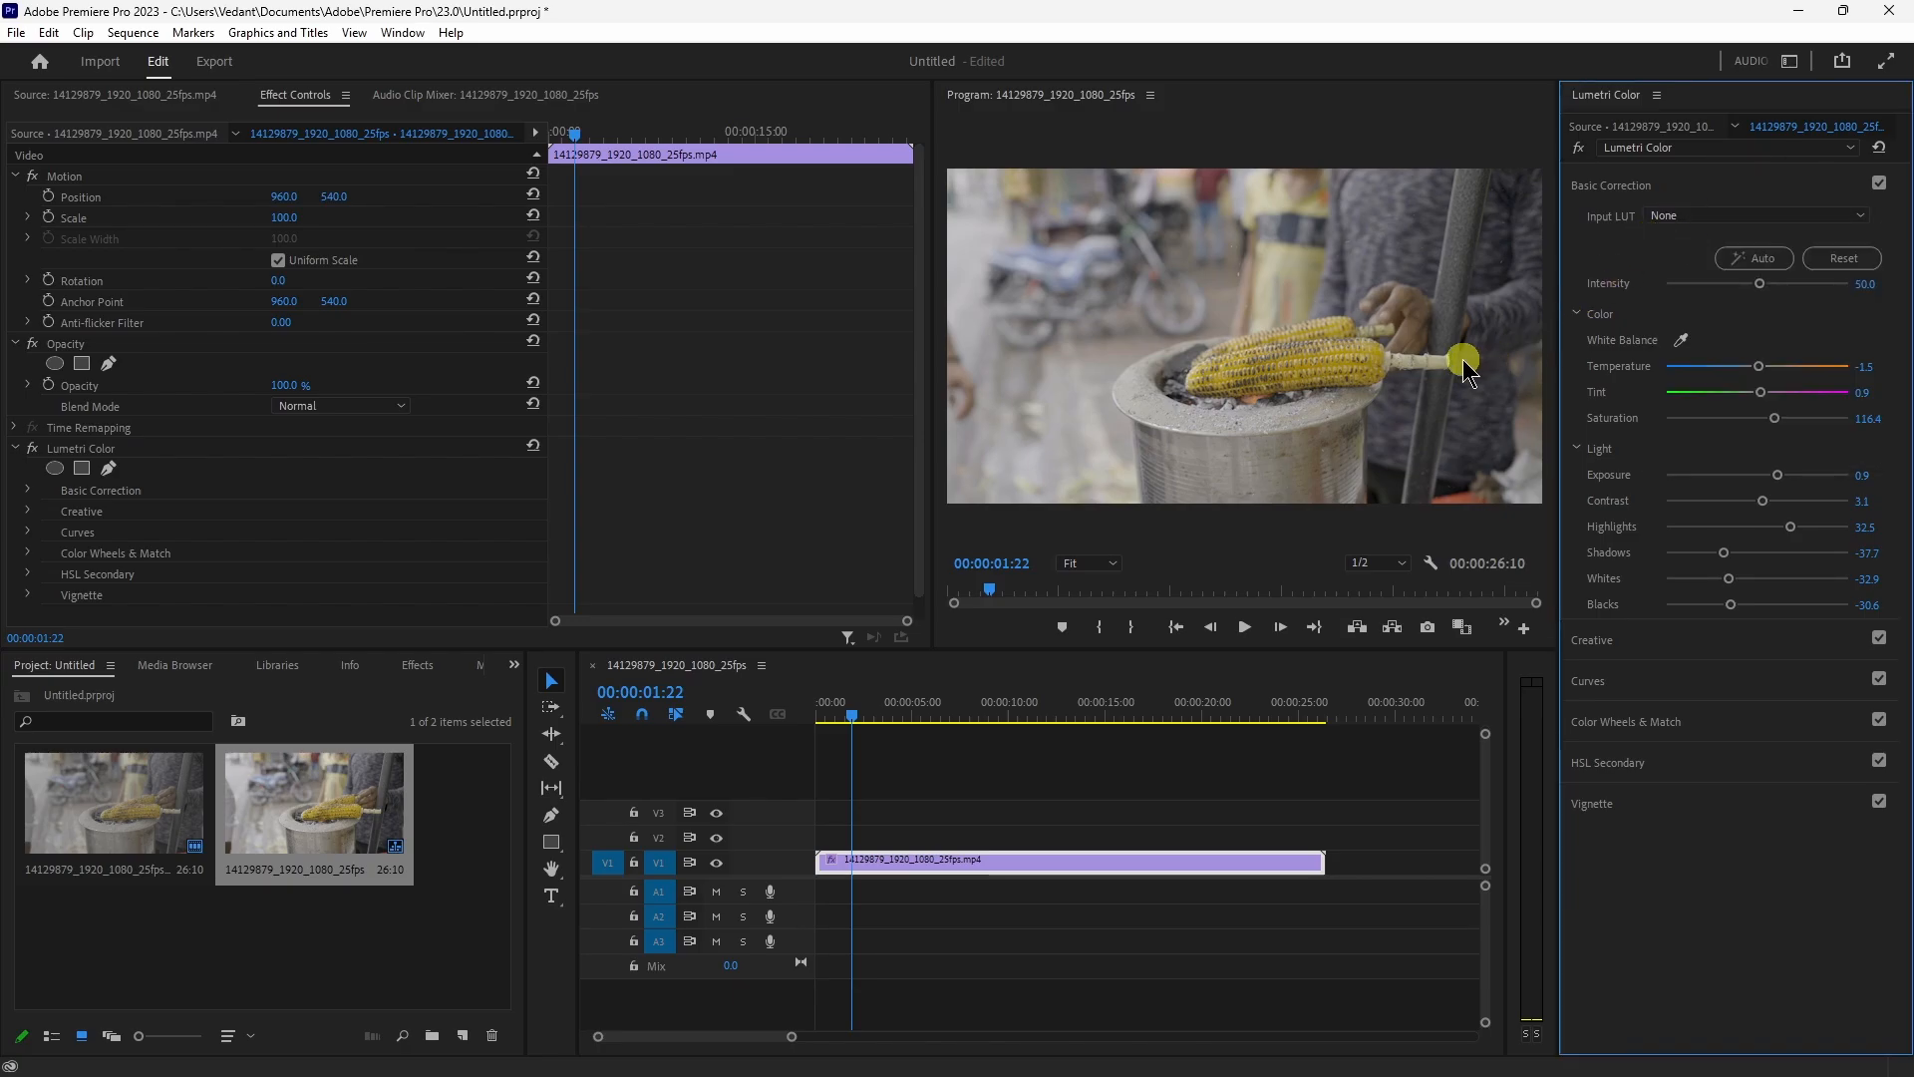
pyautogui.click(1666, 220)
pyautogui.click(1658, 247)
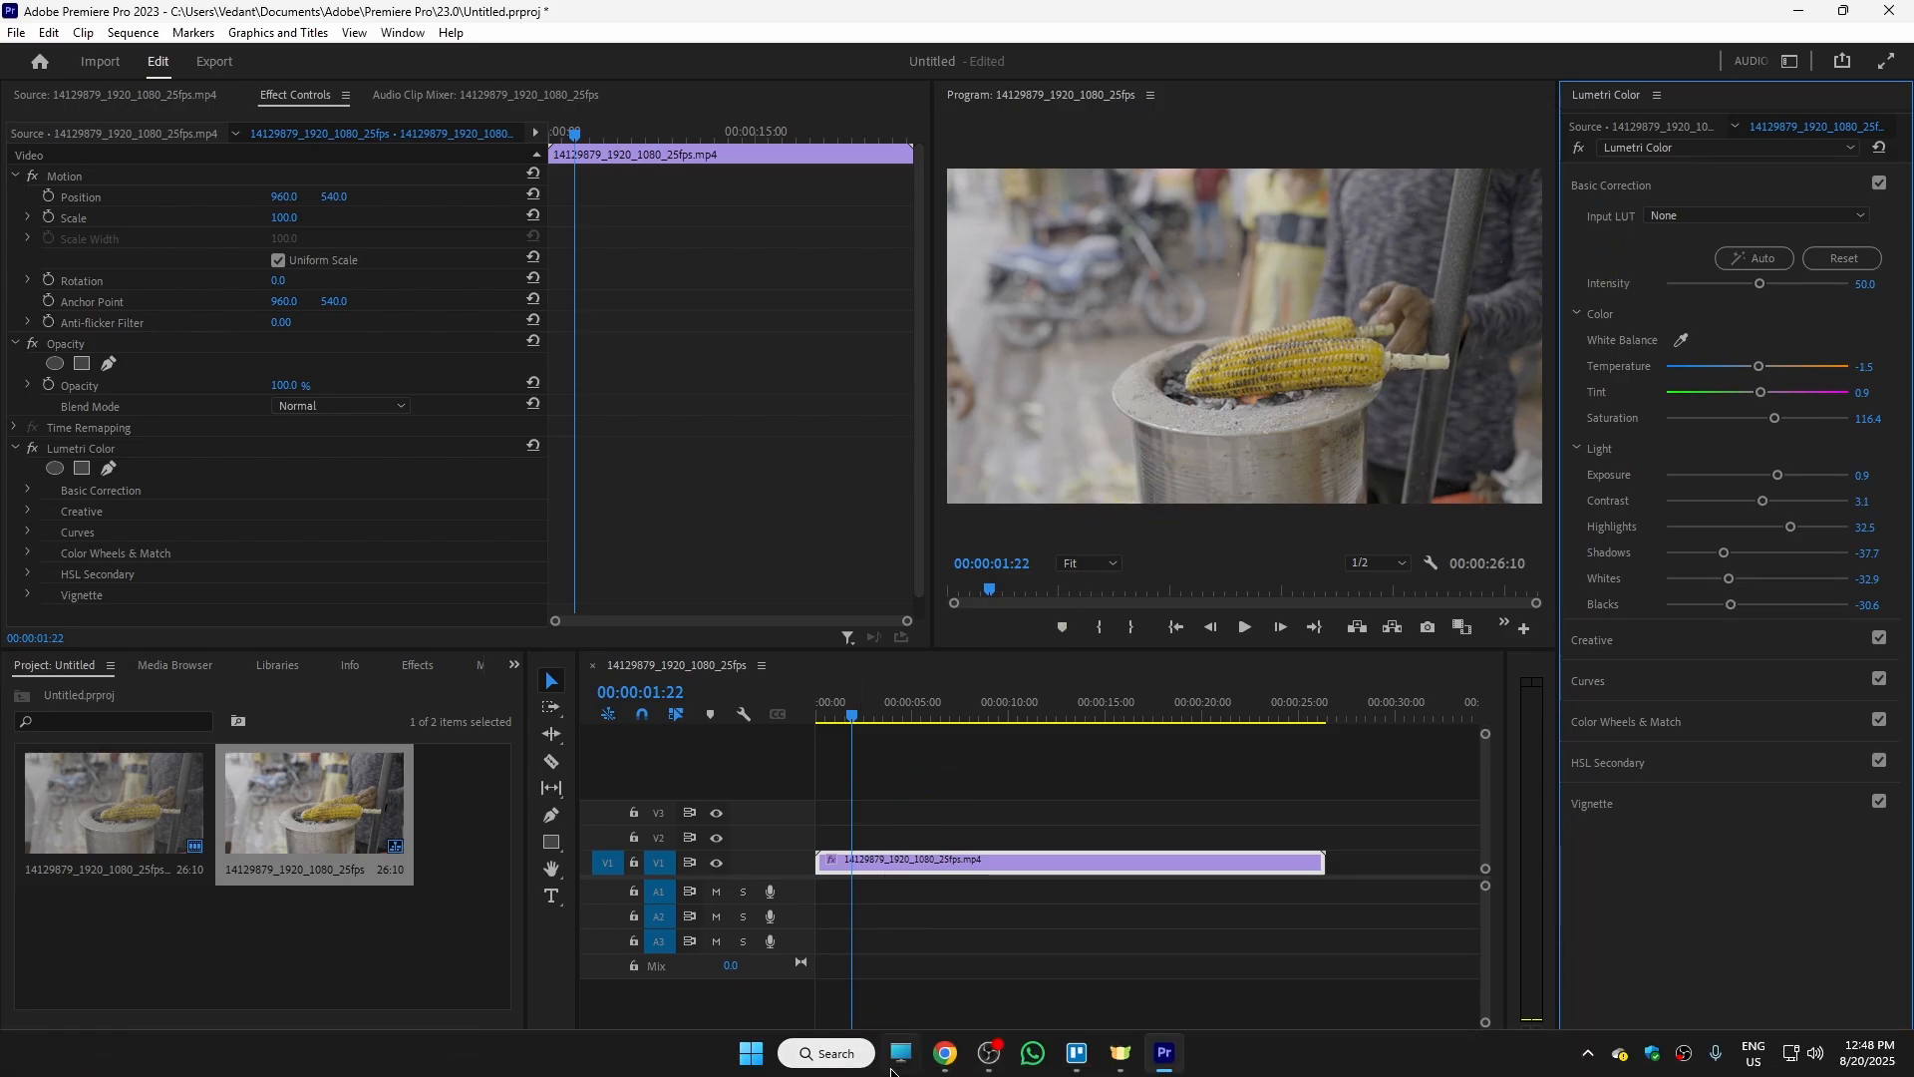
# Switch to Chrome and search Google for "sony look profile 3d lut download"
pyautogui.click(941, 1058)
pyautogui.click(727, 524)
pyautogui.write('s')
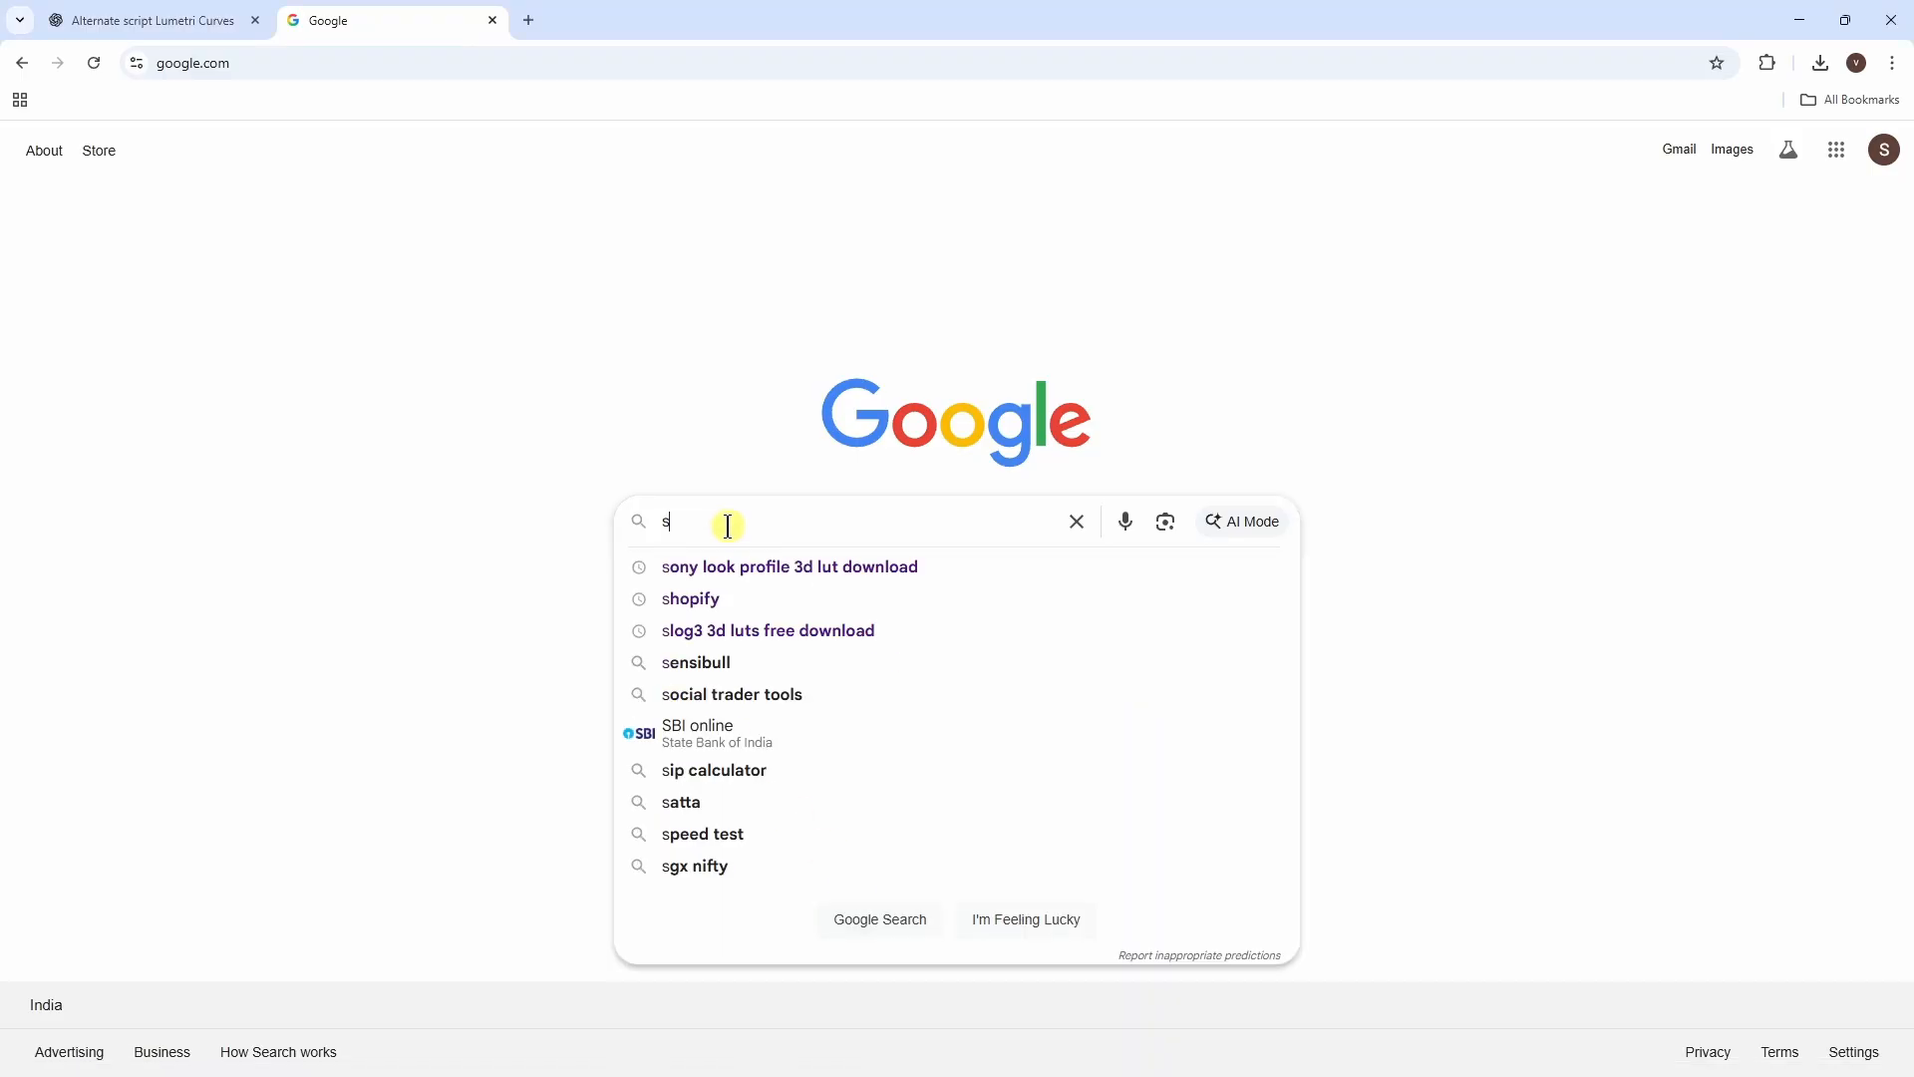
pyautogui.click(732, 568)
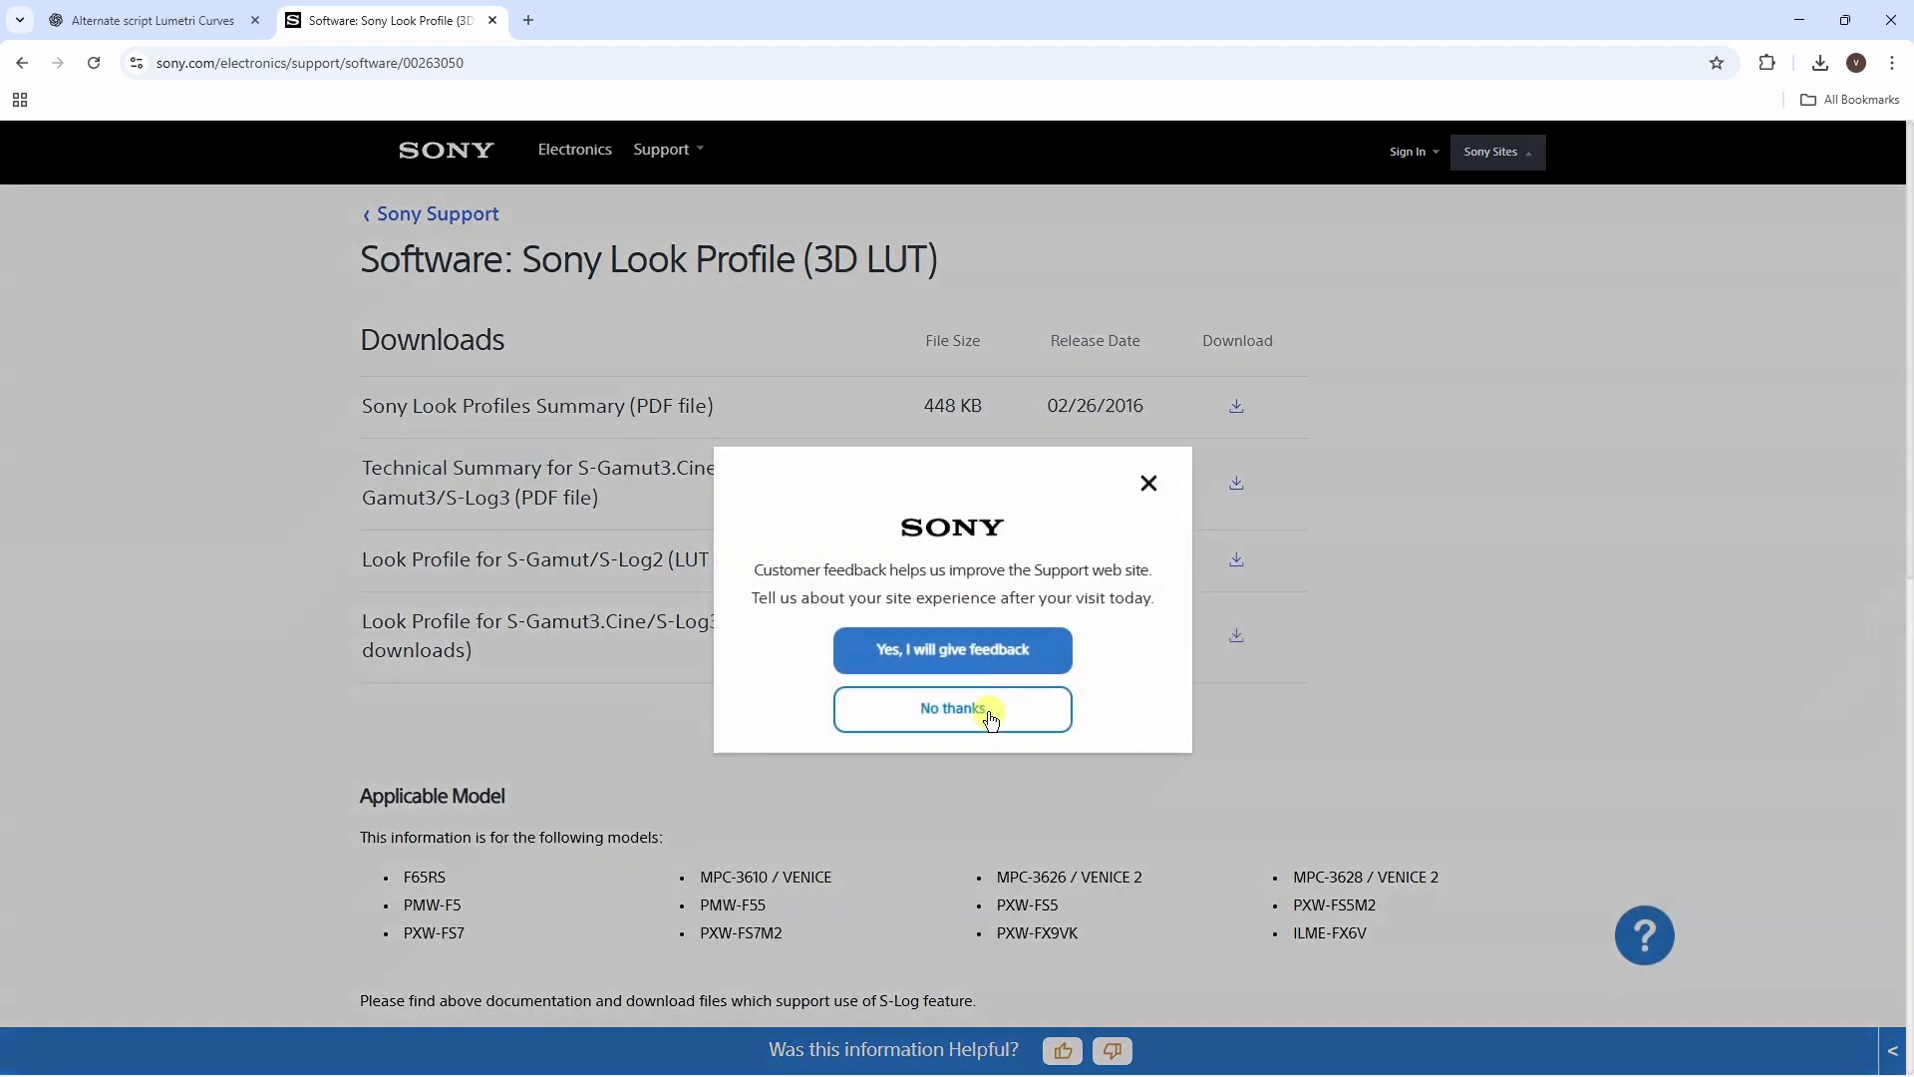
# Decline Sony's feedback request and download the Look Profile for S-Gamut3.Cine/S-Log3, going through its license agreement
pyautogui.click(985, 714)
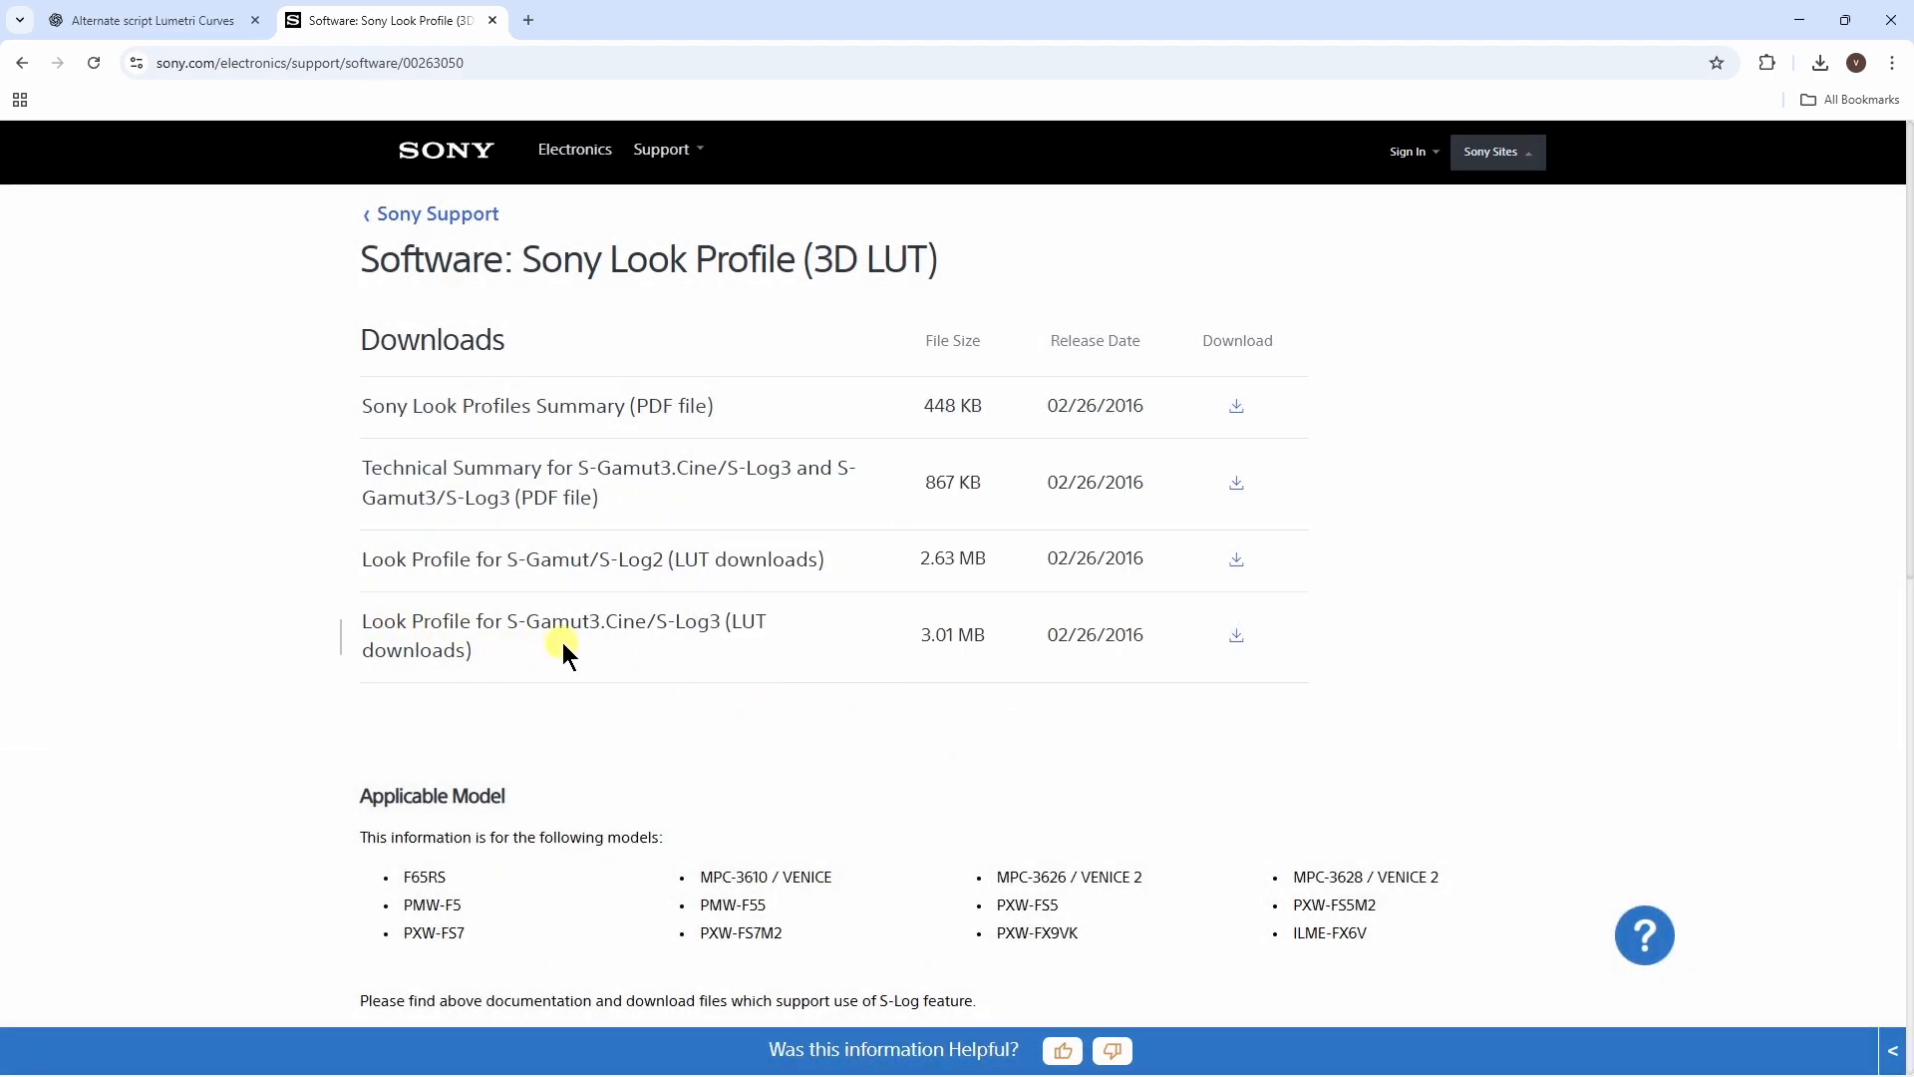
pyautogui.click(1236, 638)
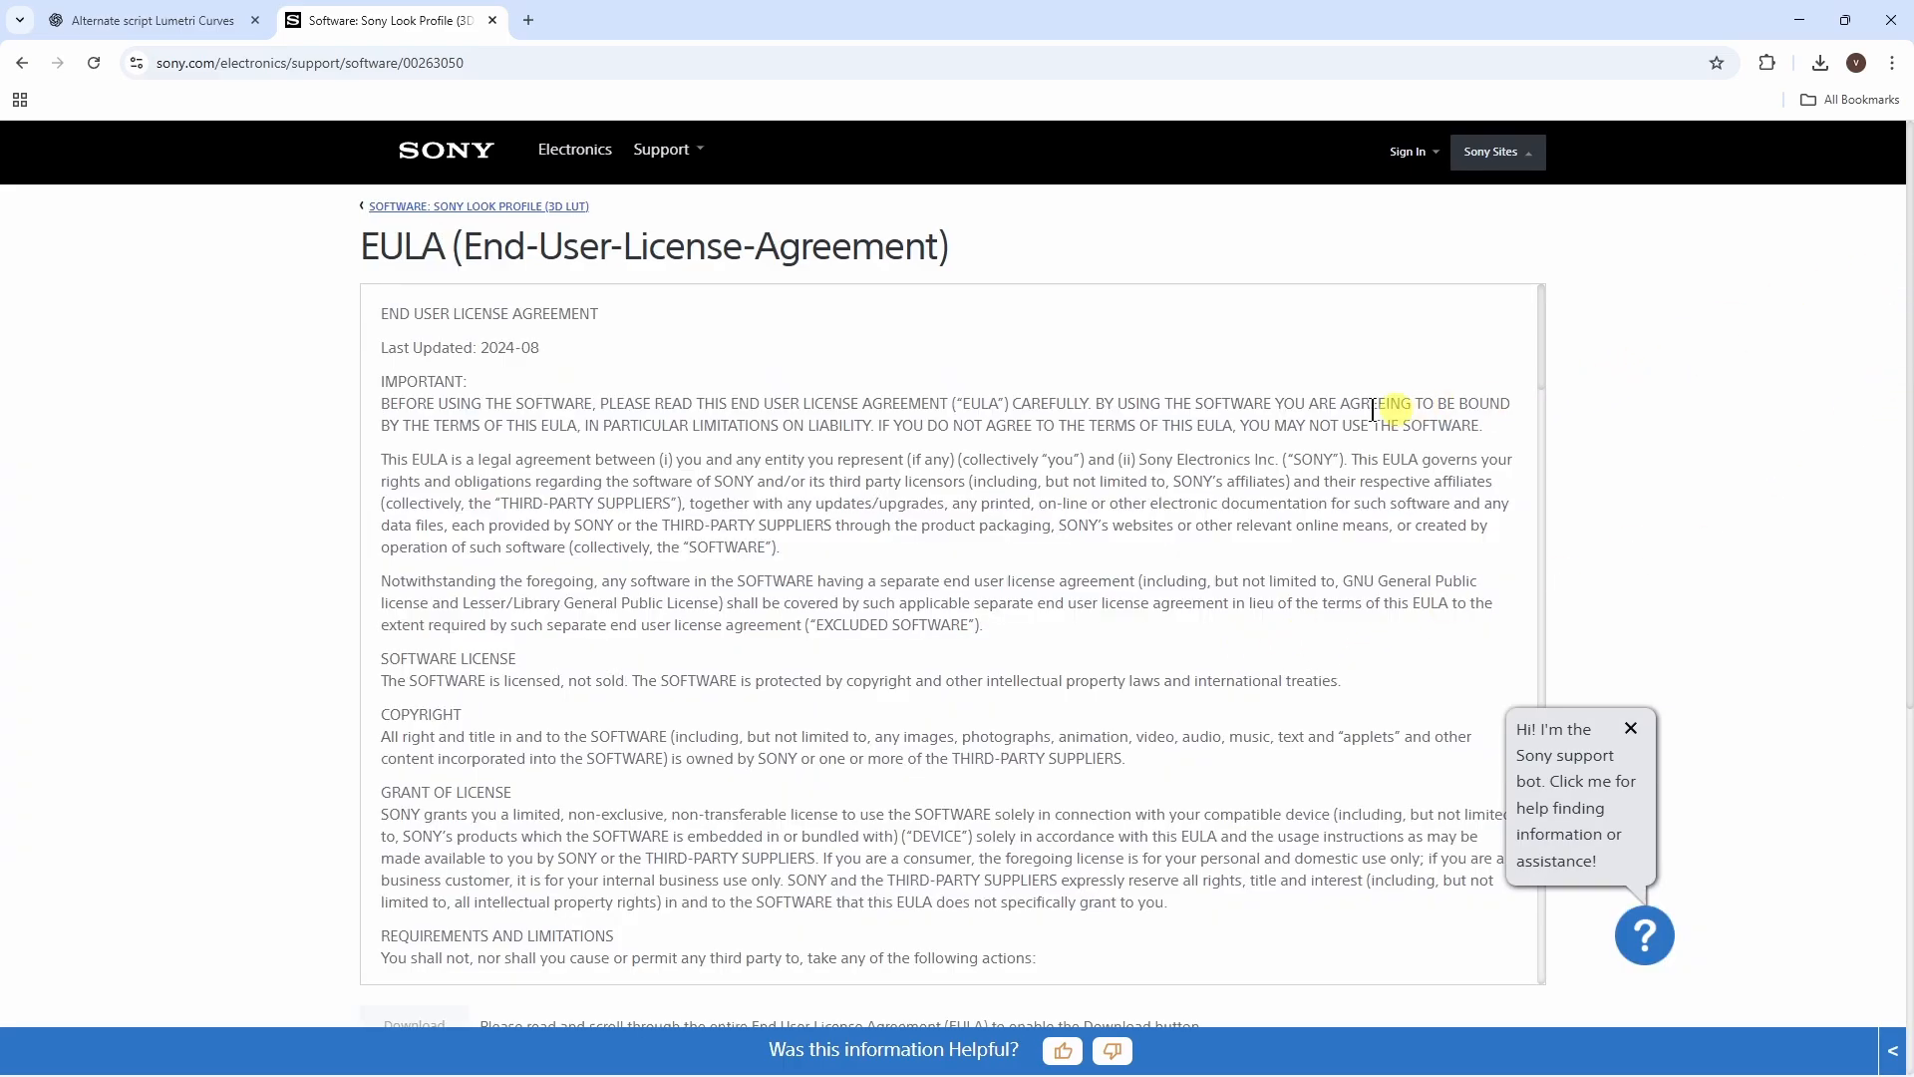
pyautogui.scroll(-20, 1373, 409)
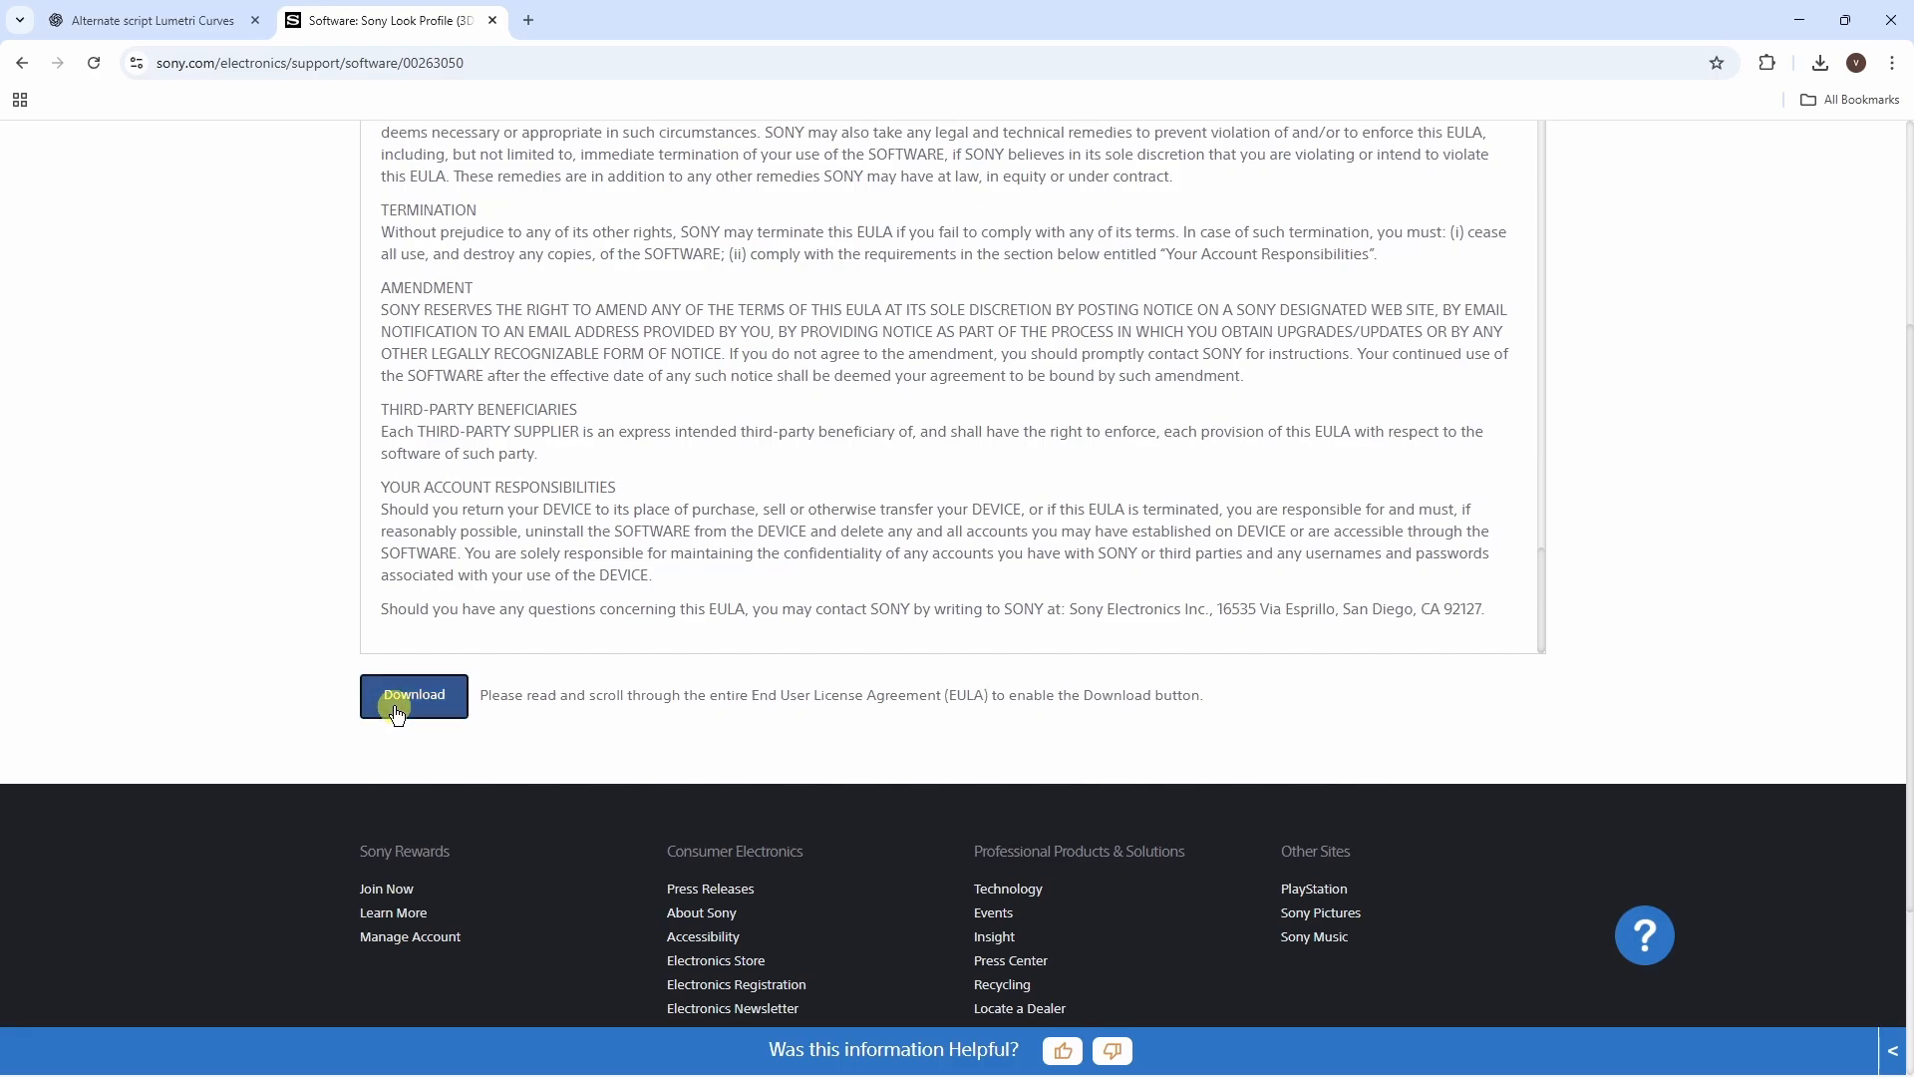
pyautogui.click(395, 704)
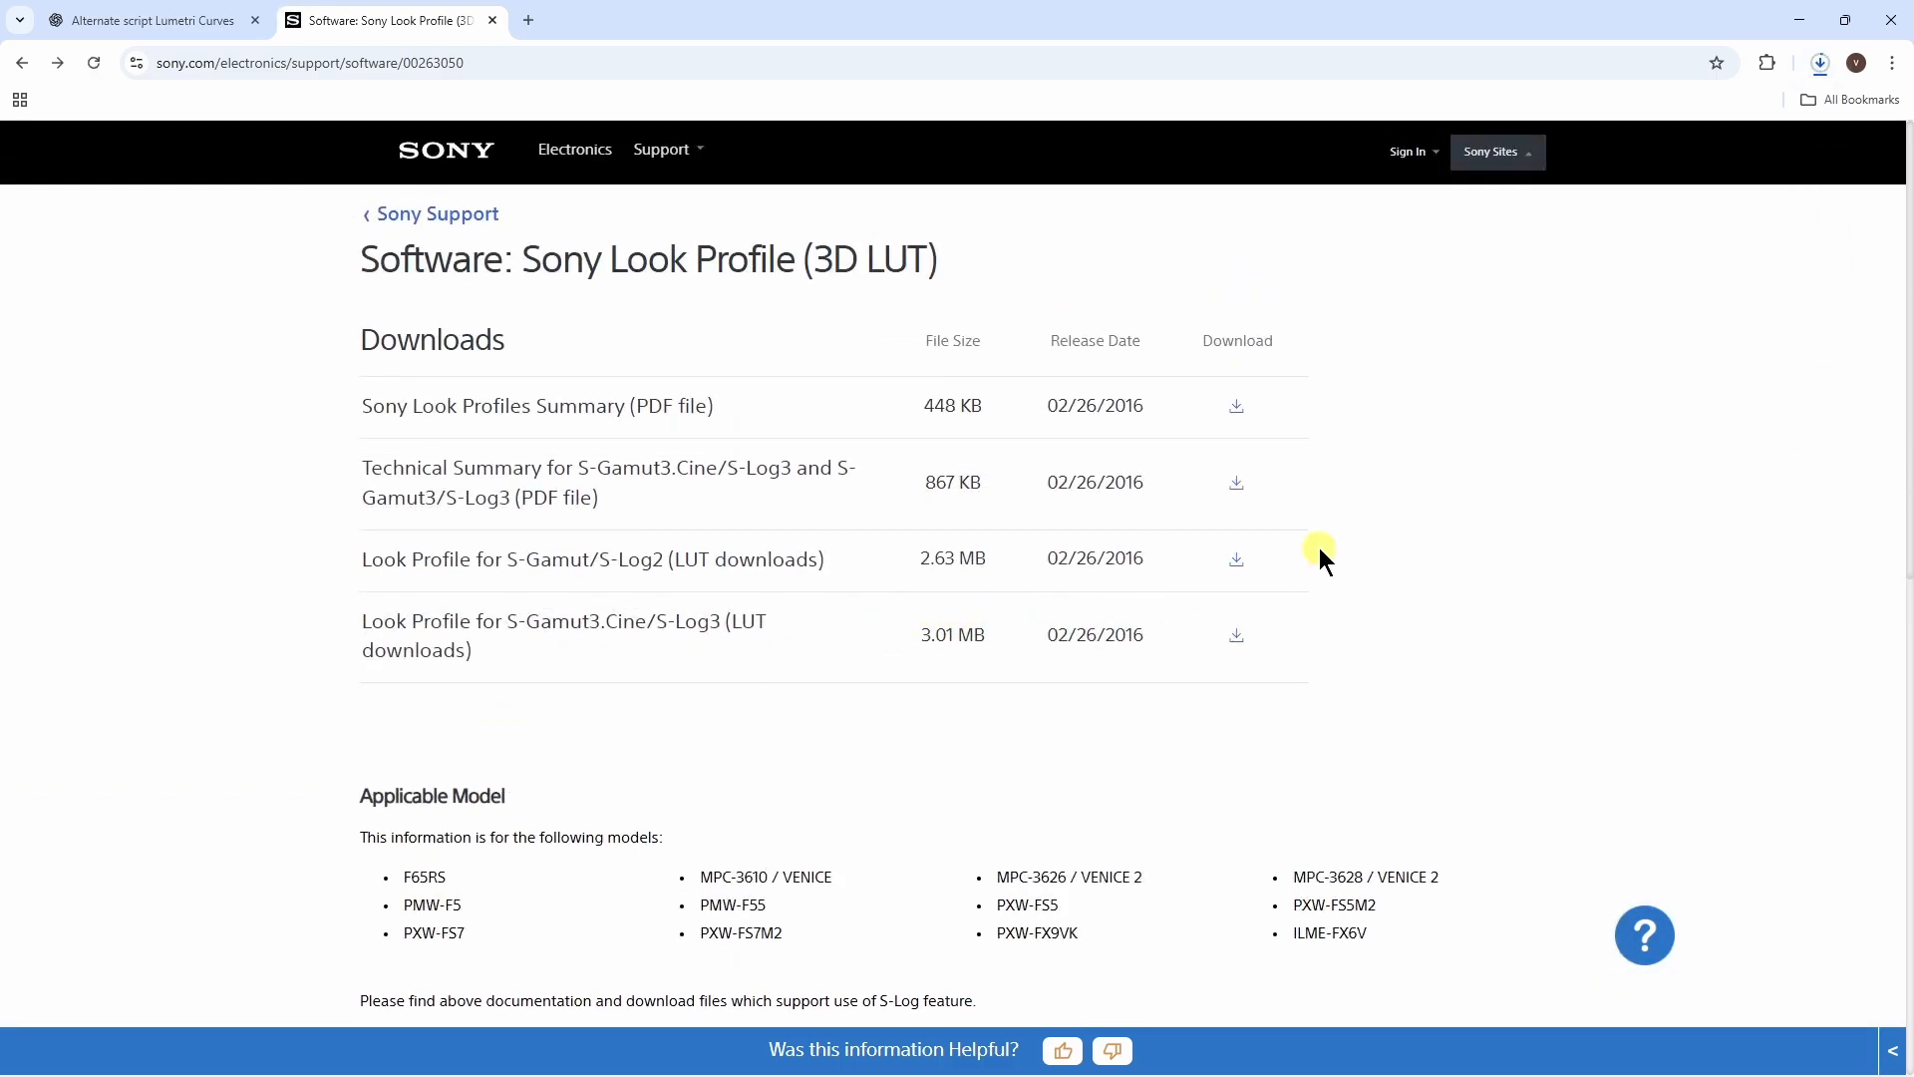
pyautogui.click(1819, 63)
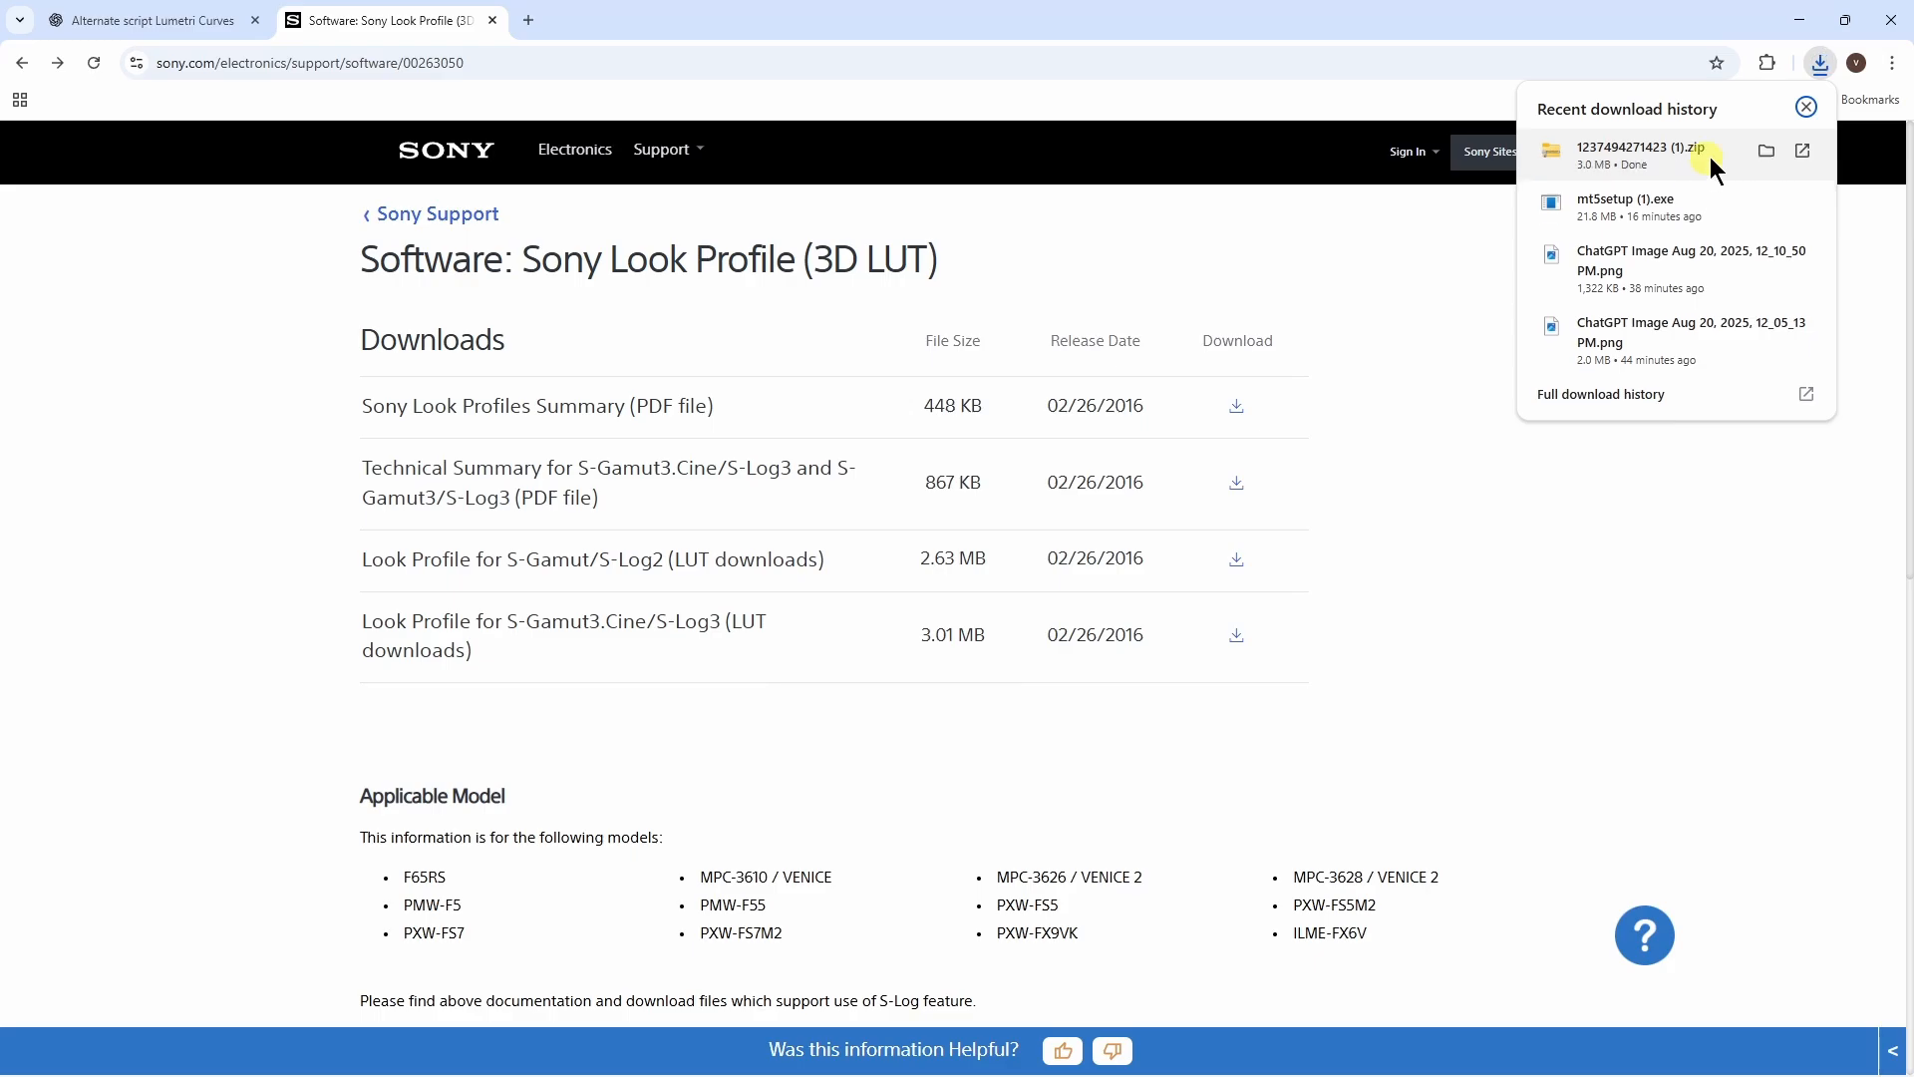
pyautogui.click(1771, 152)
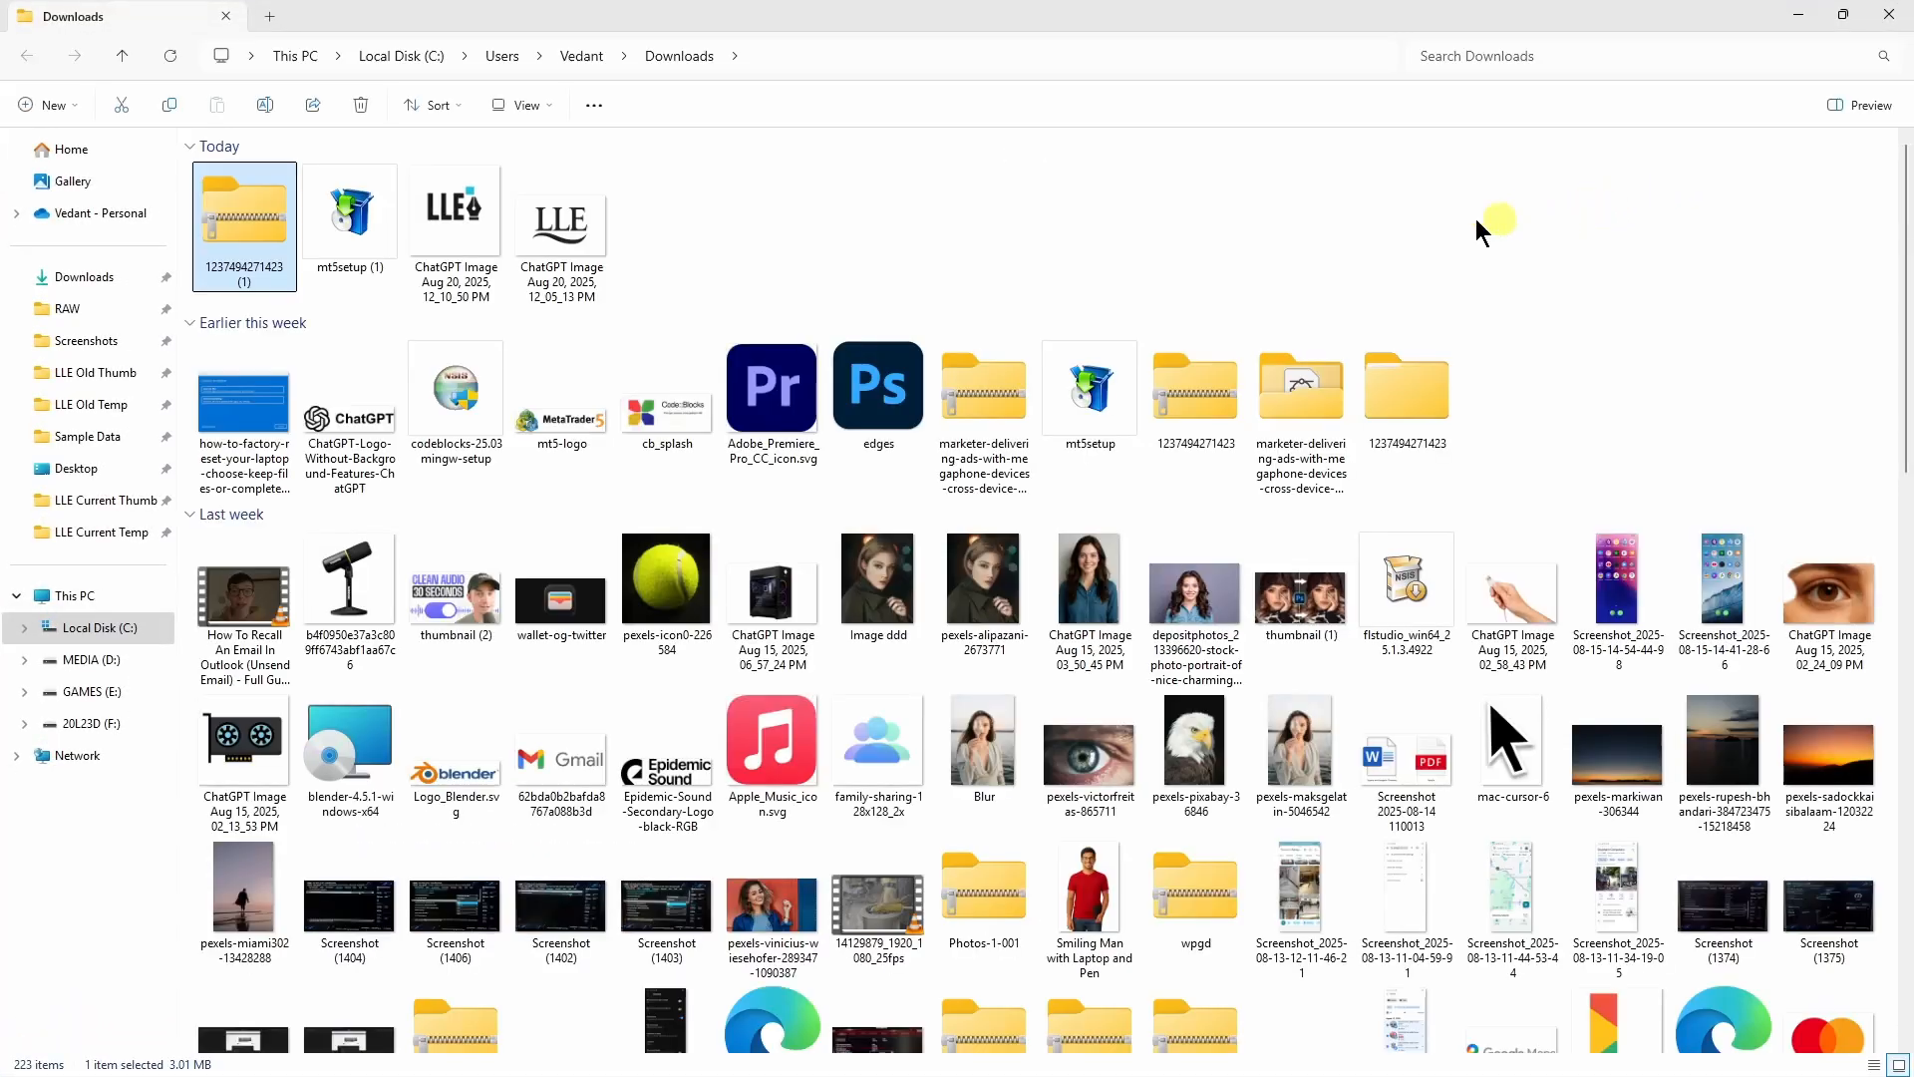
pyautogui.rightClick(239, 244)
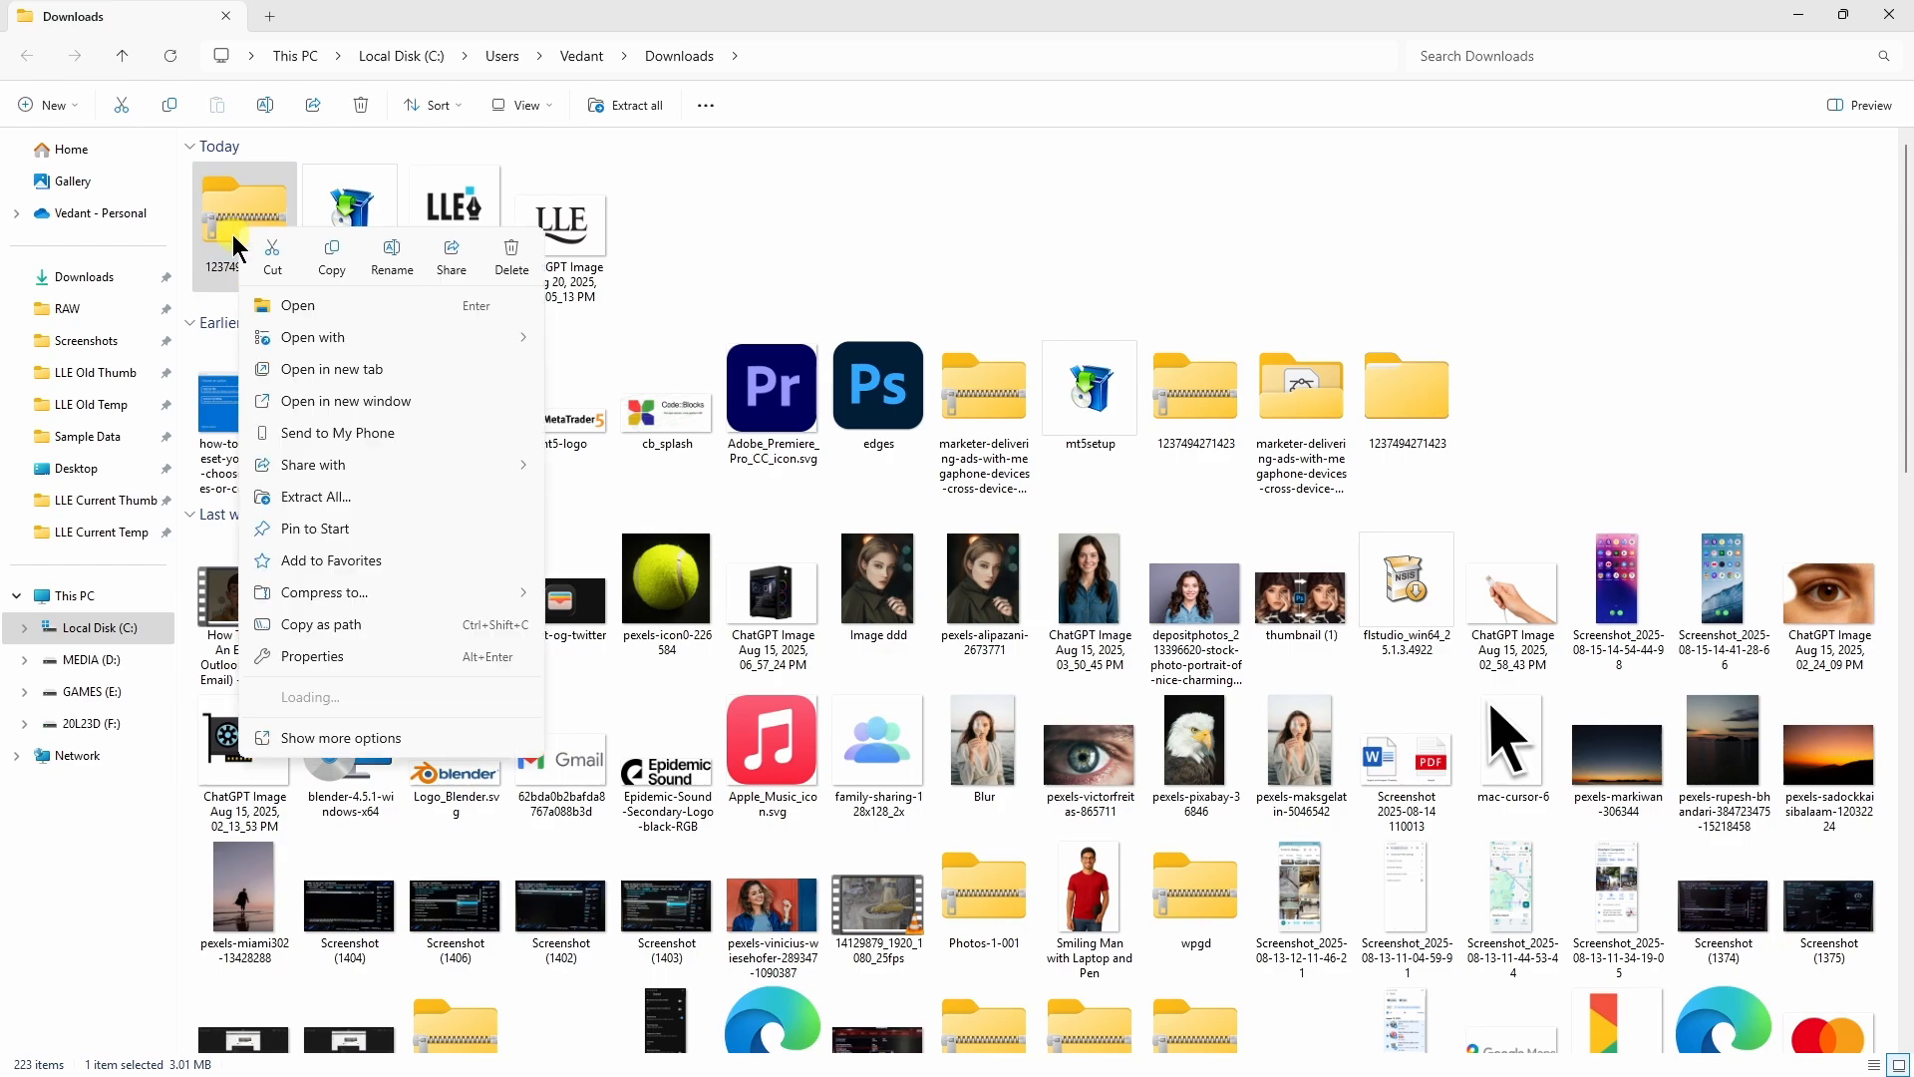
pyautogui.click(335, 495)
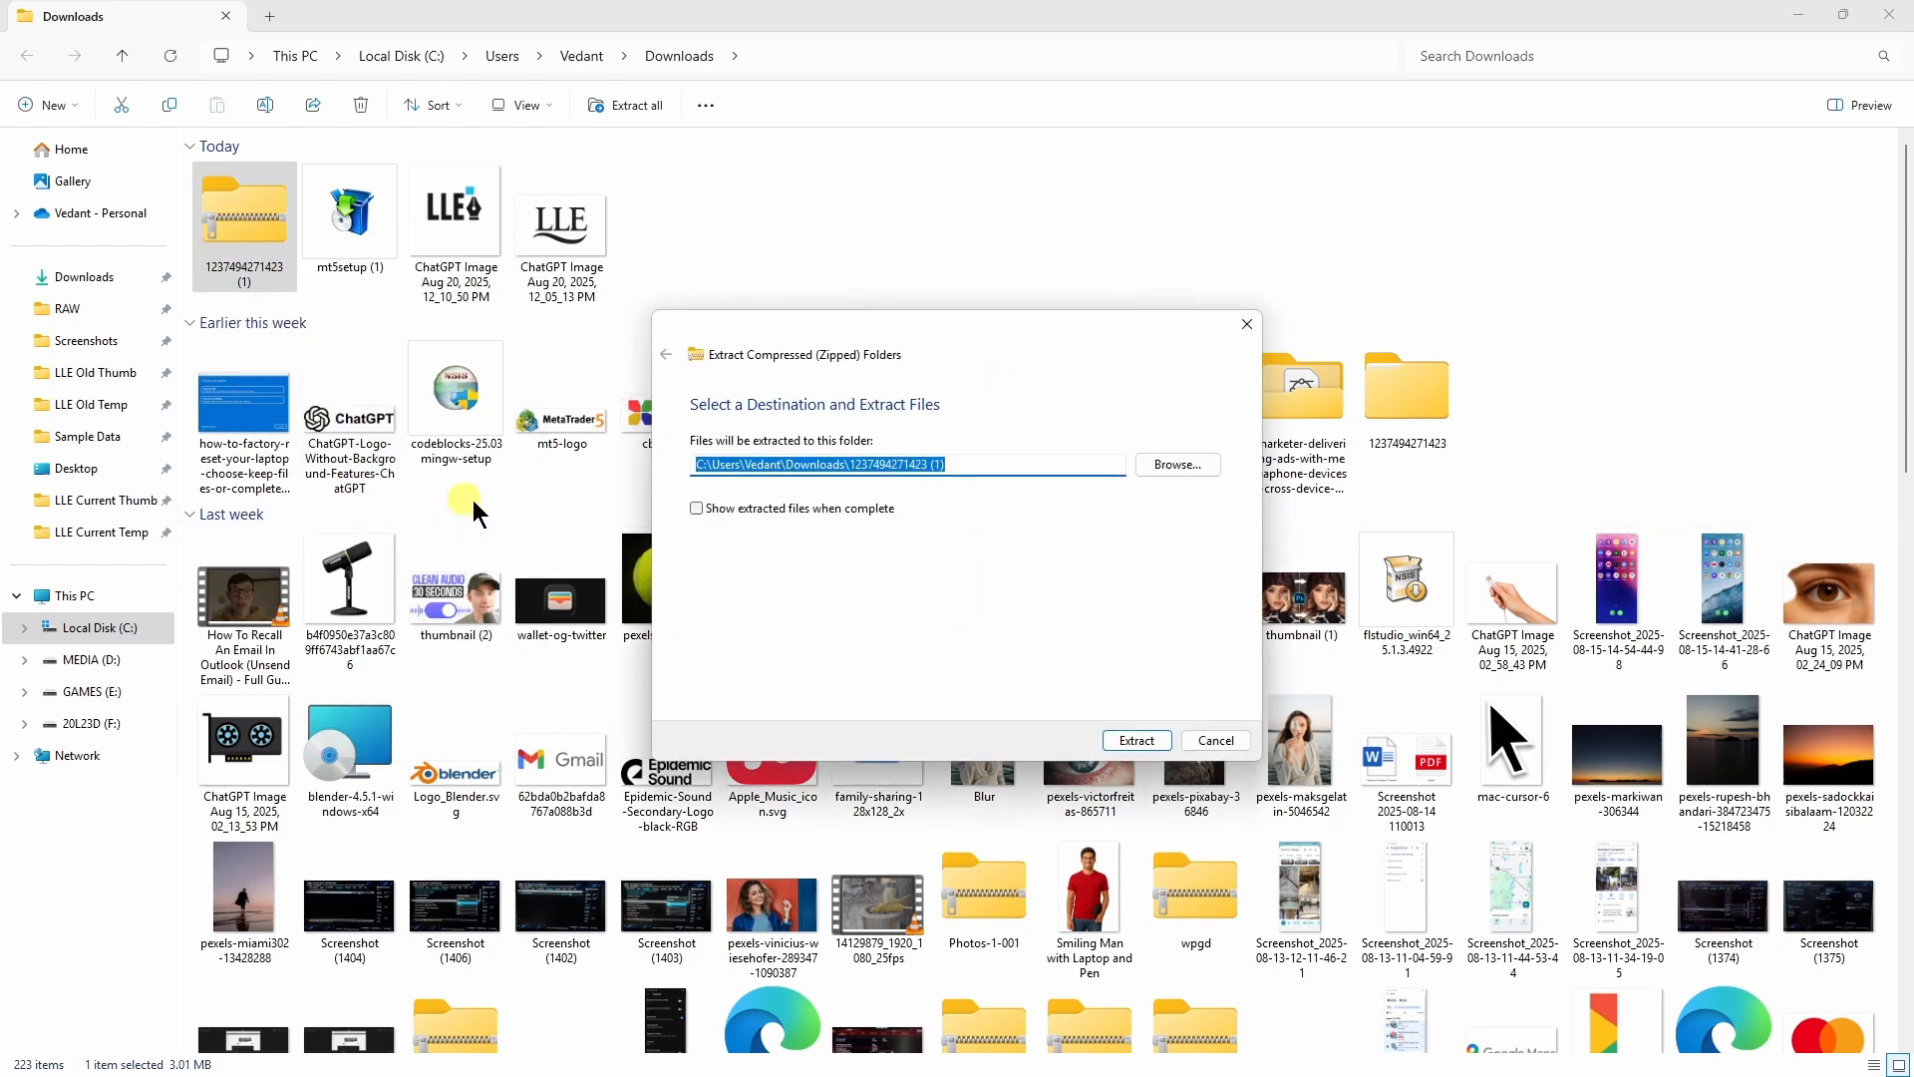
pyautogui.click(1122, 738)
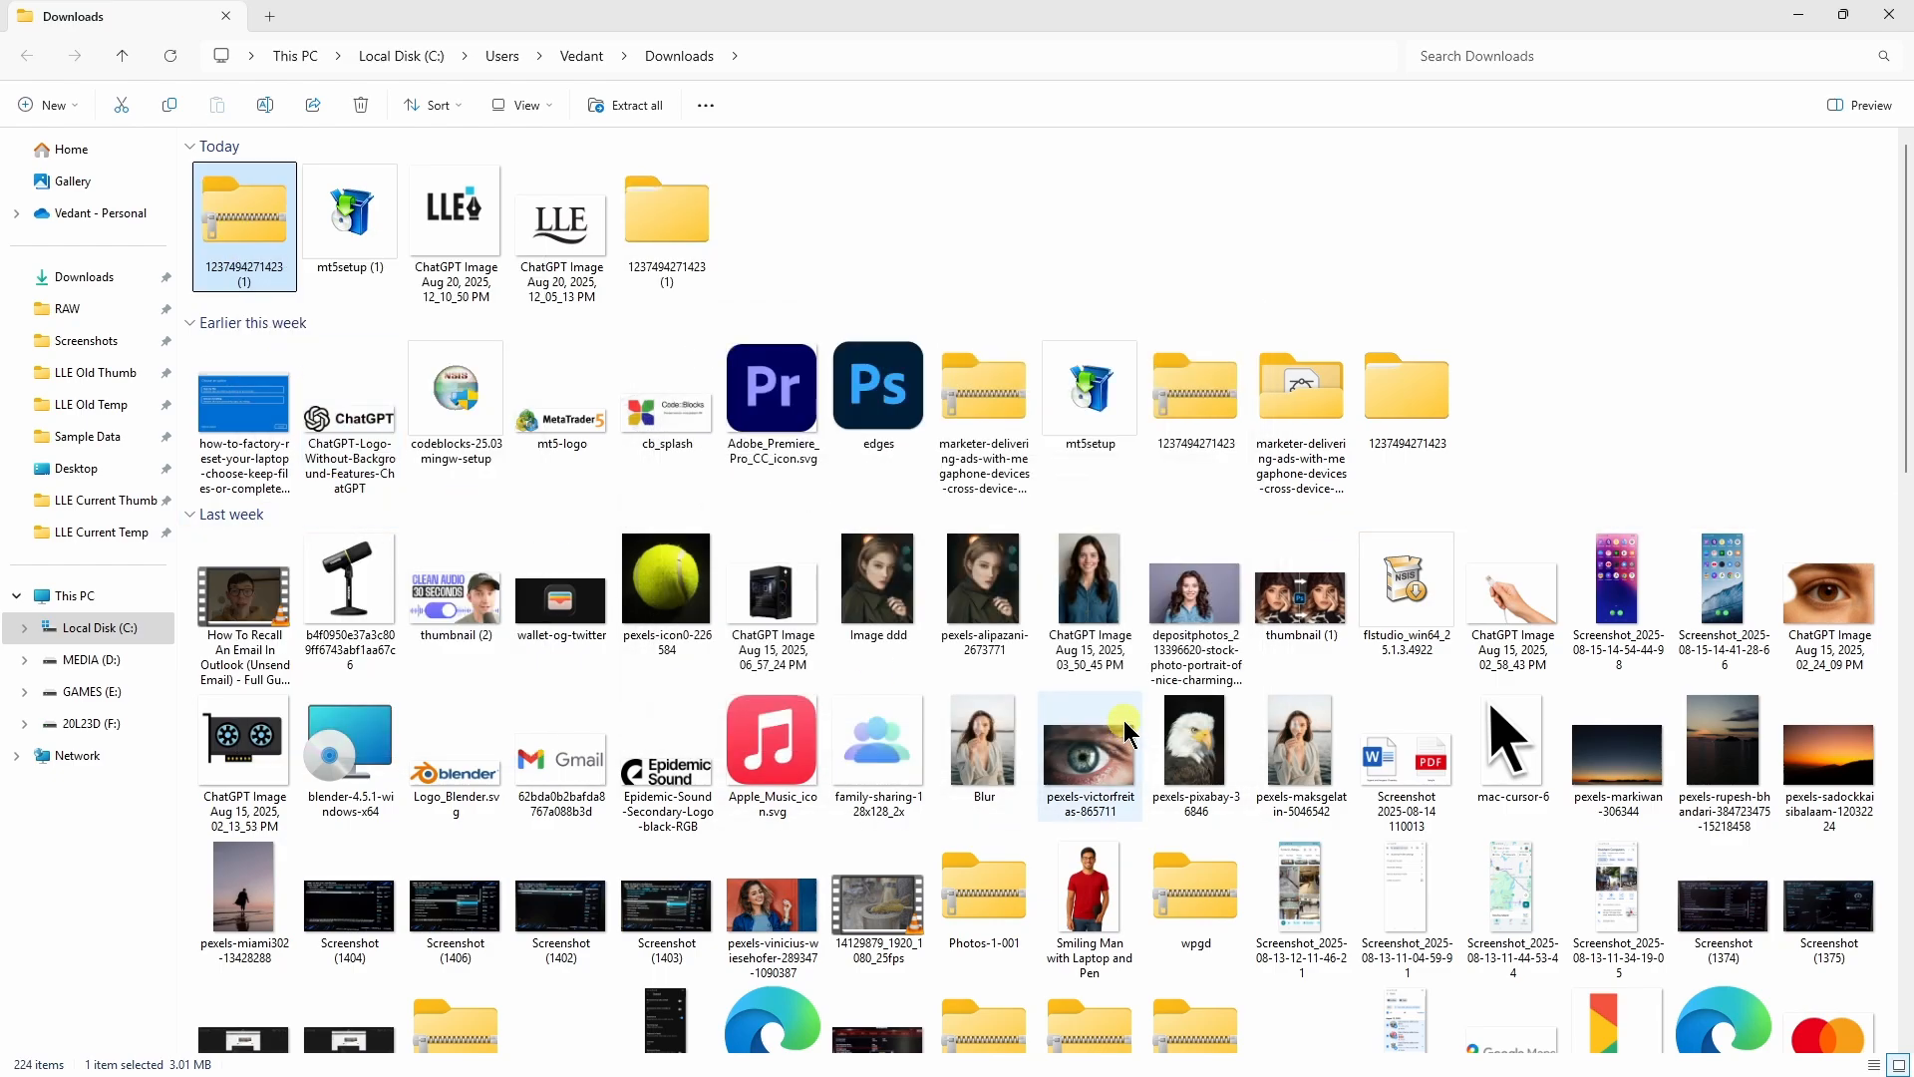
# Inspect the LUT files inside the extracted SonyLookProfiles_SLog3_SGamut3Cine folder, and minimize the file window
pyautogui.doubleClick(668, 217)
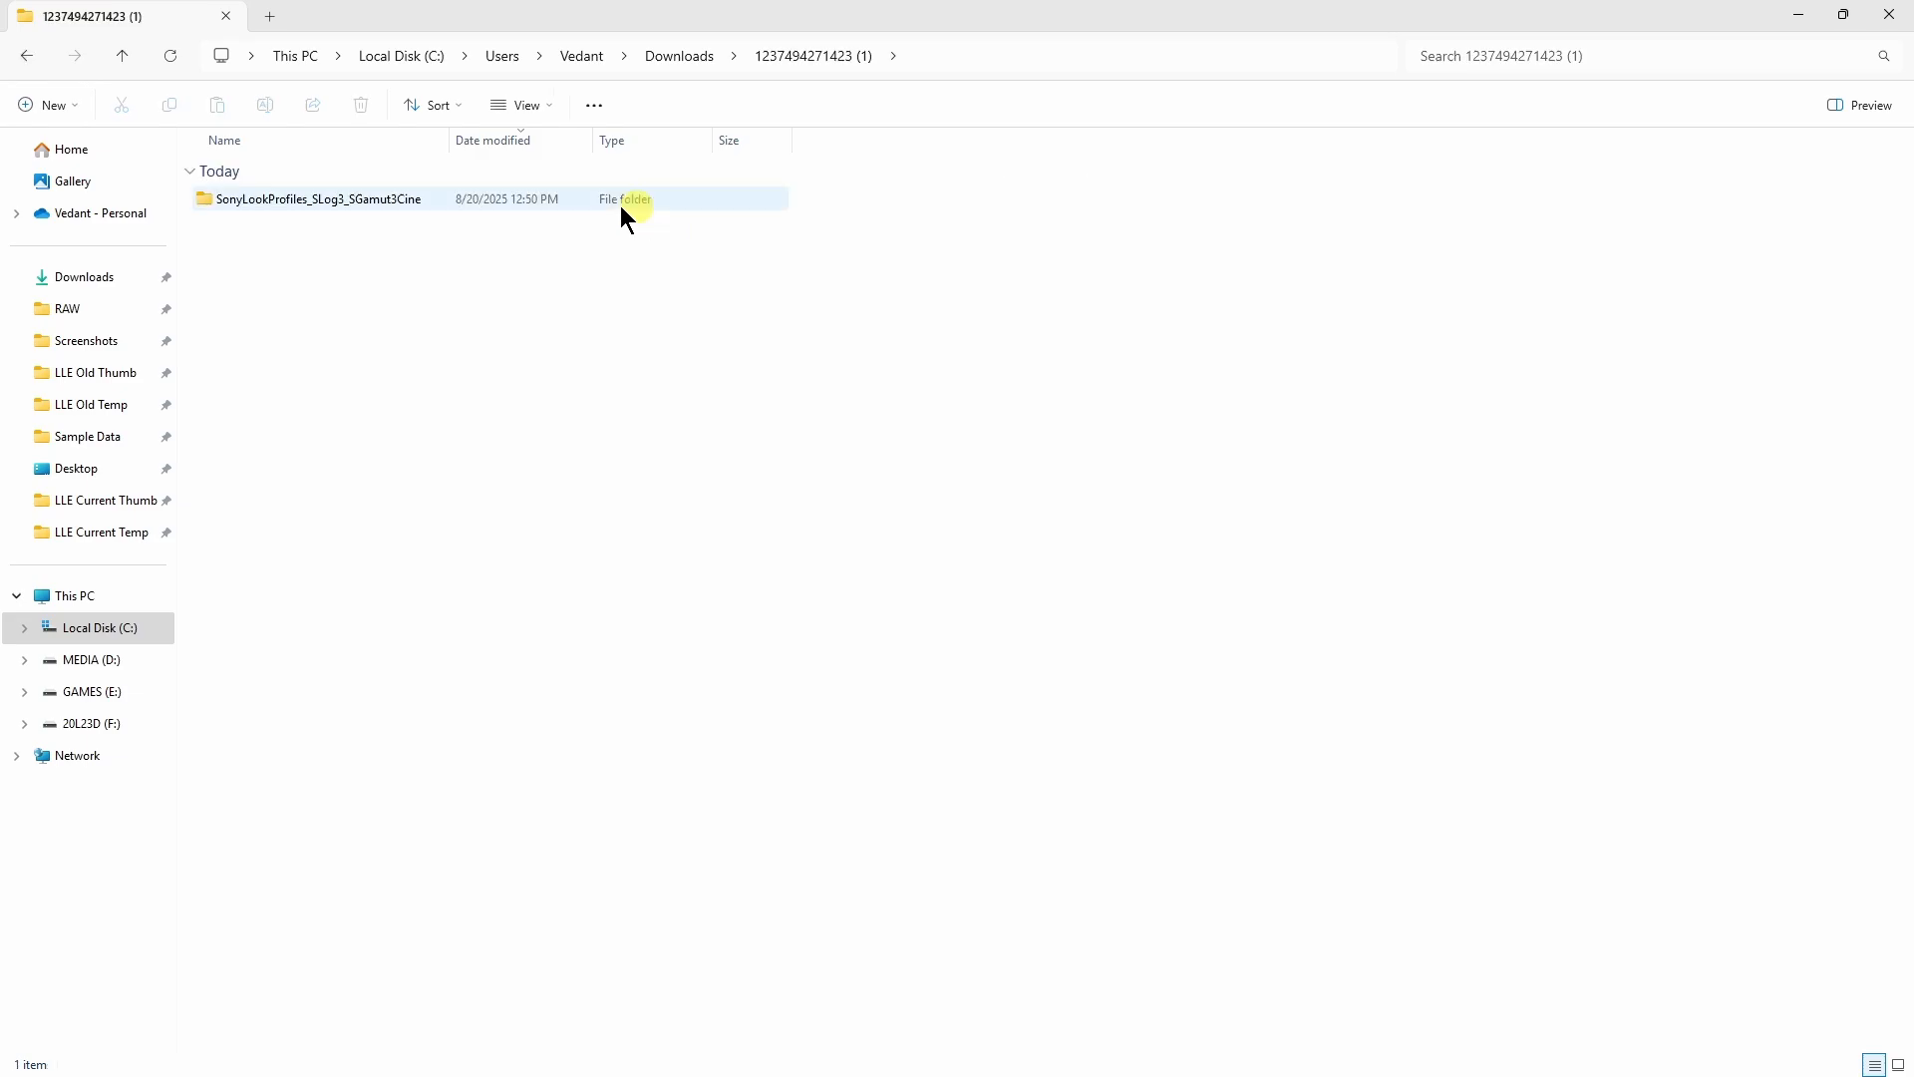
pyautogui.doubleClick(518, 195)
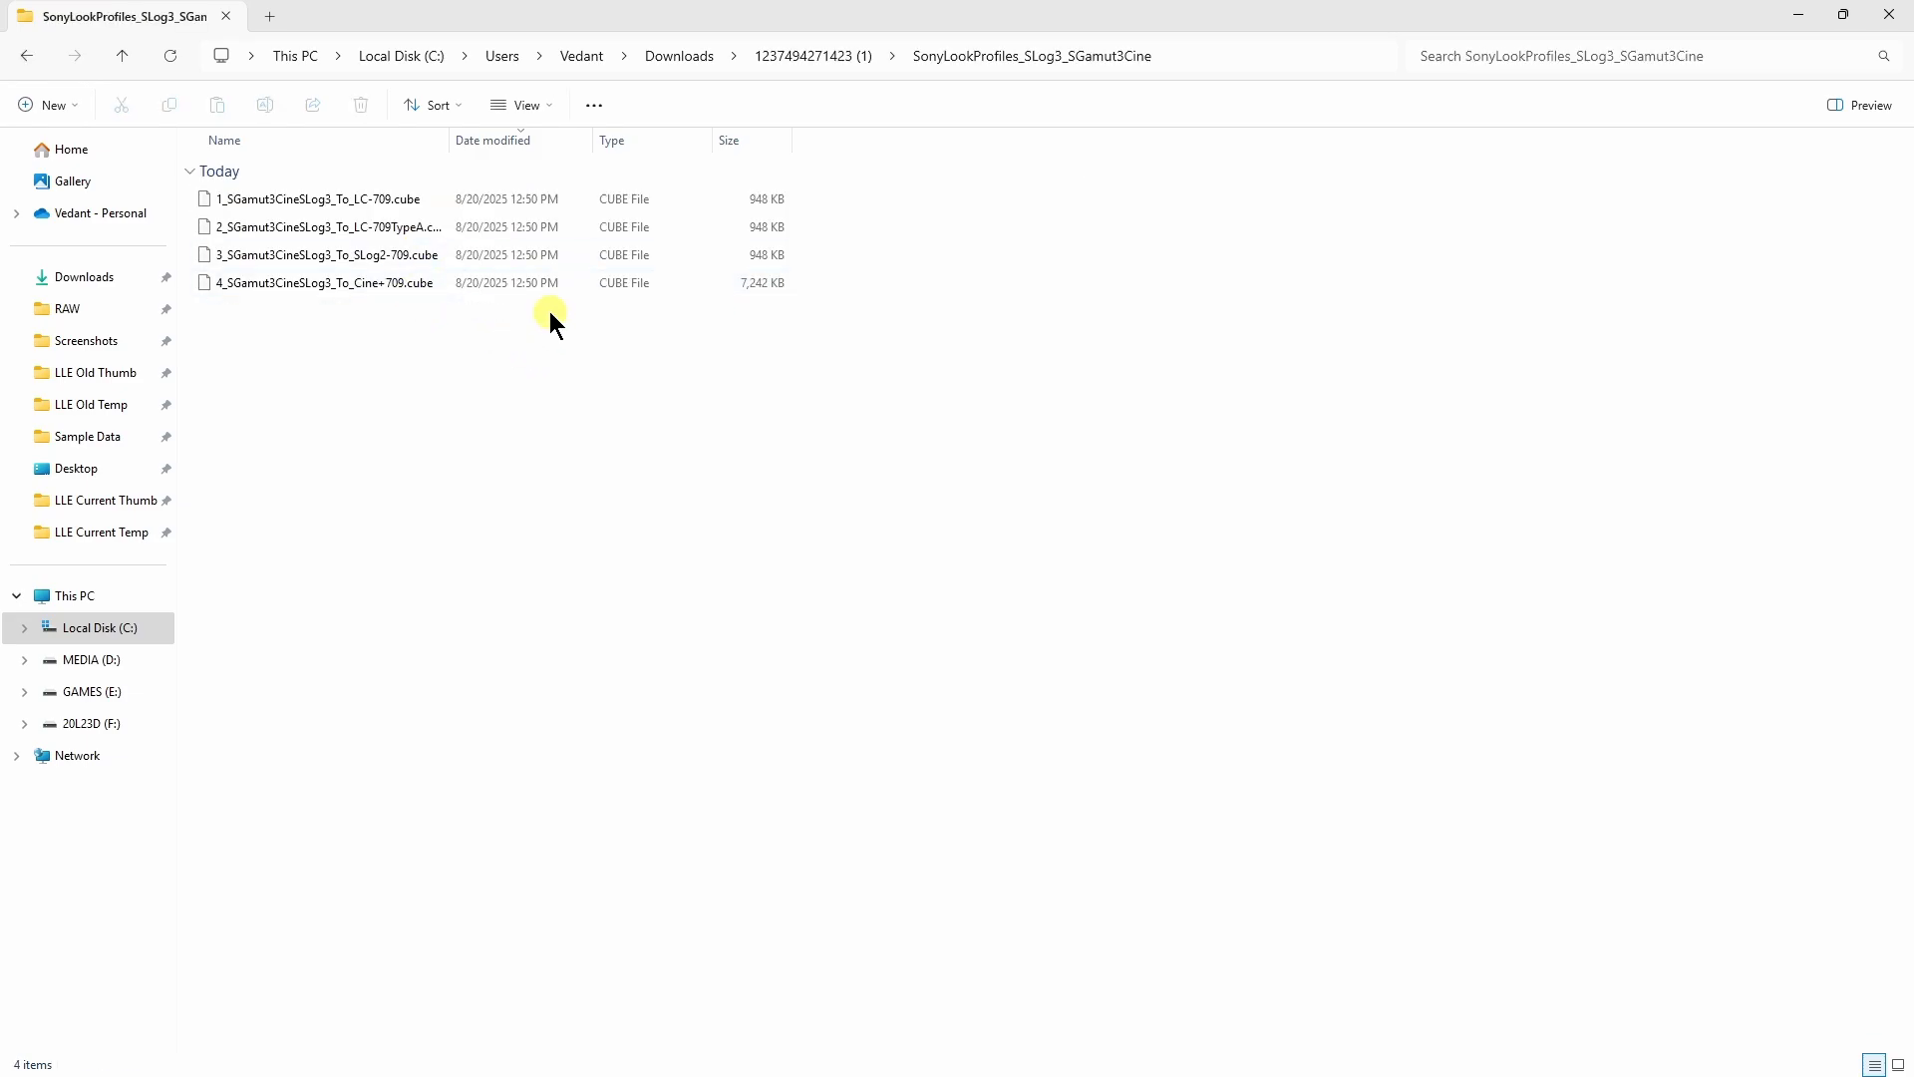
pyautogui.click(1797, 10)
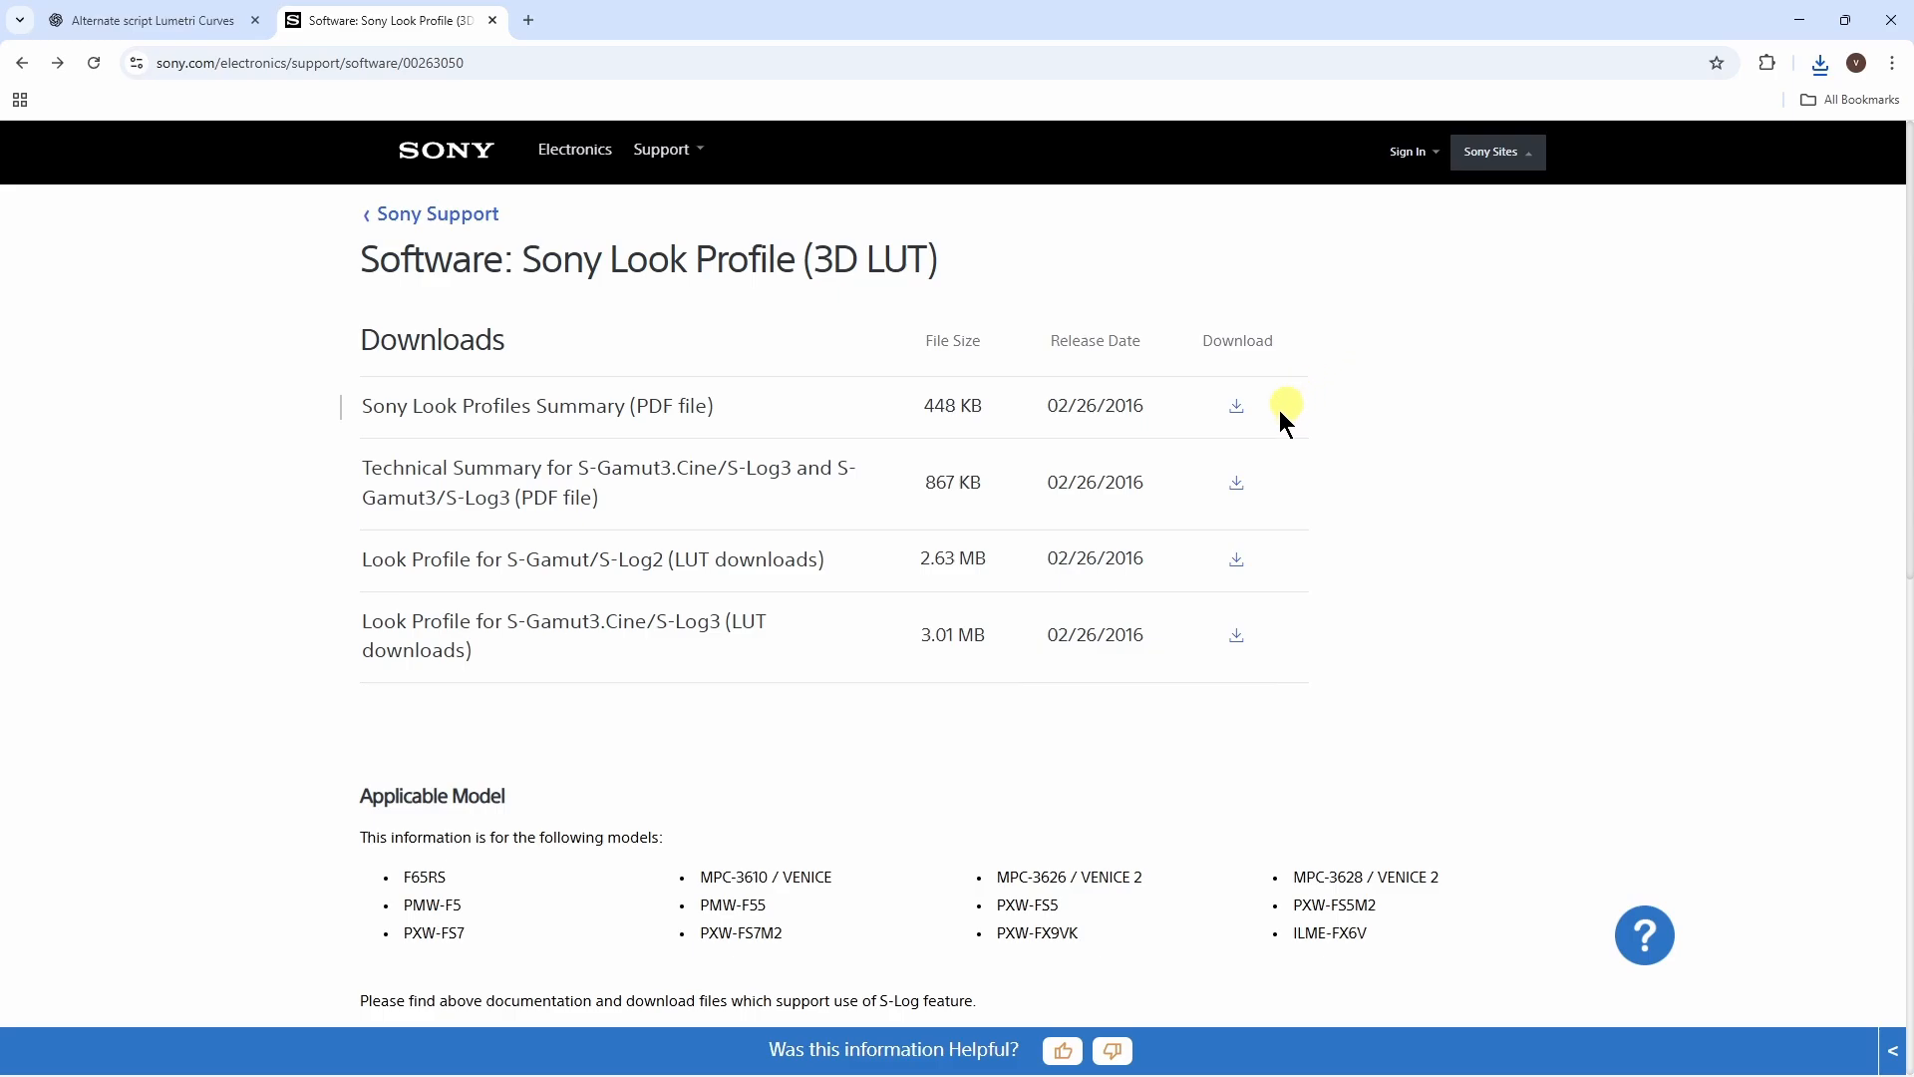
# Switch back to Premiere Pro and load 3_SGamut3CineSLog3_To_SLog2-709.cube from the extracted folder as the clip's Input LUT
pyautogui.click(1142, 1068)
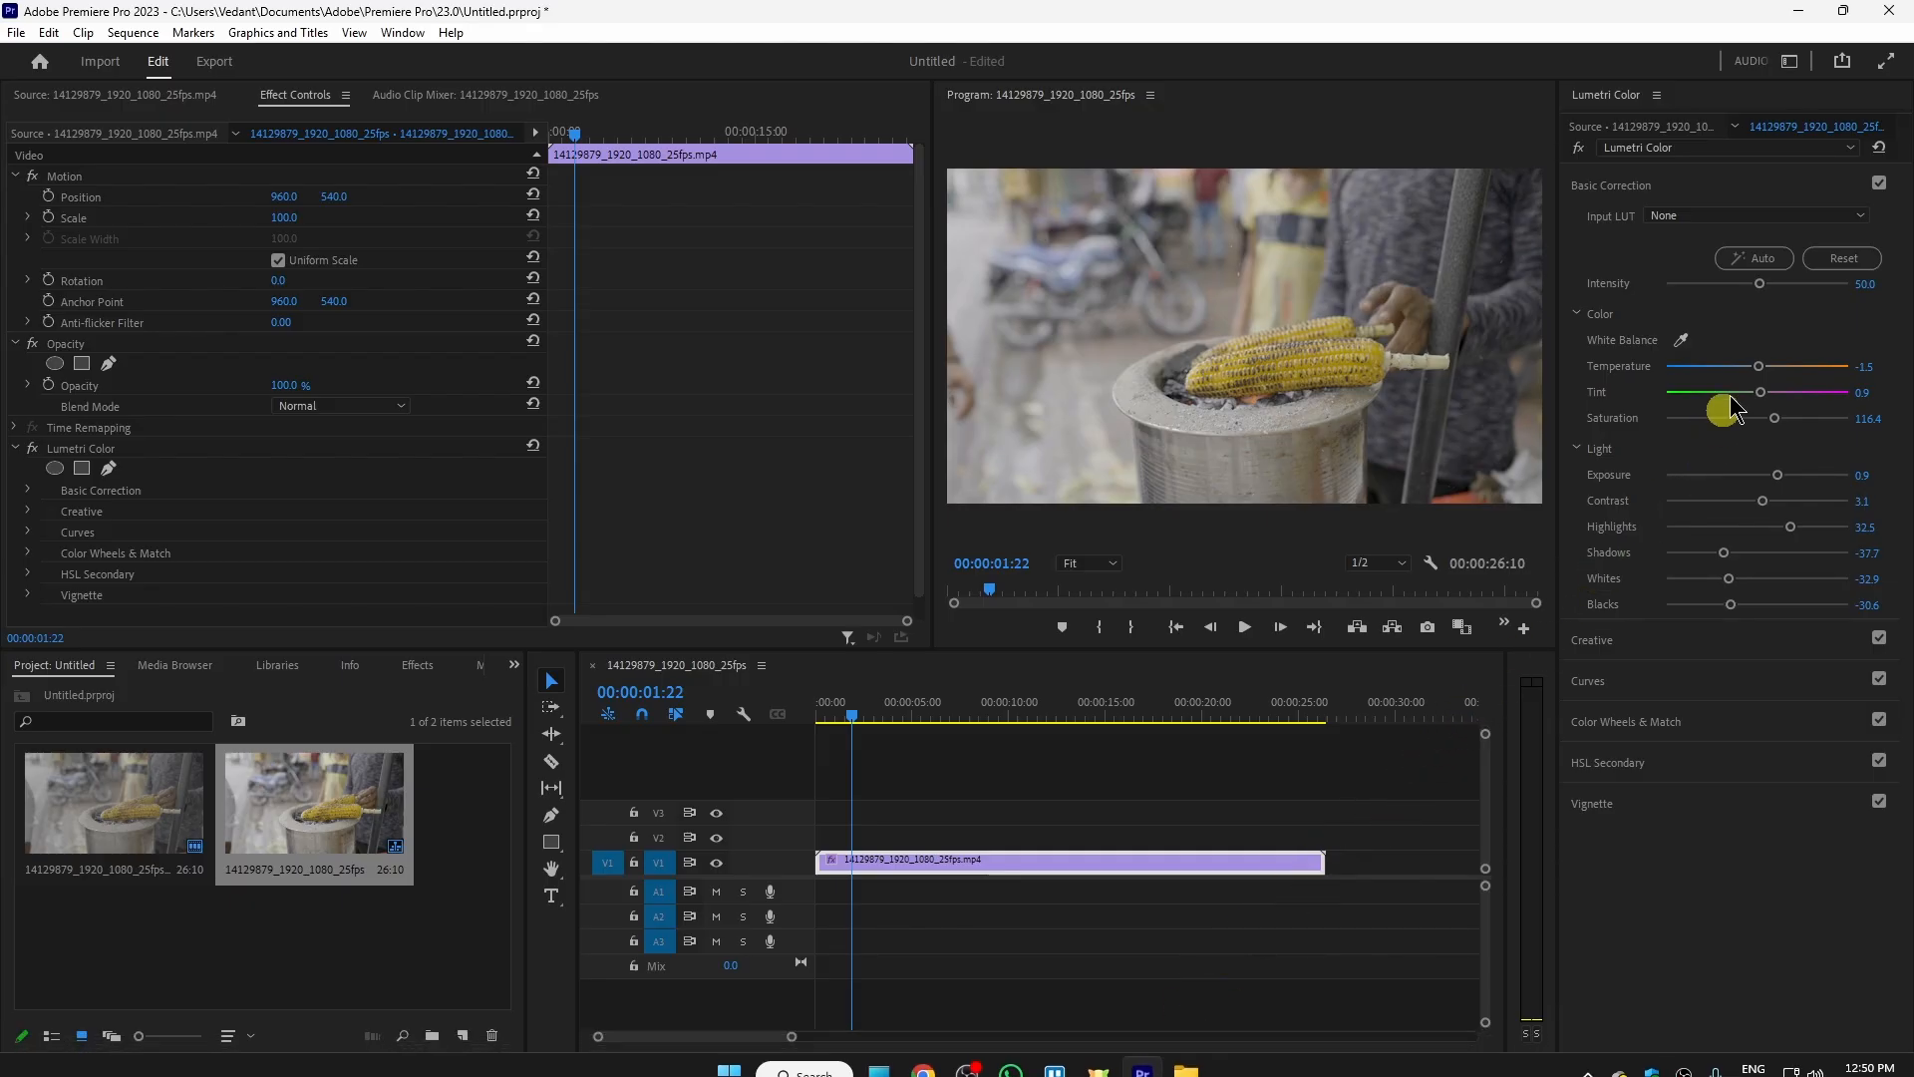
pyautogui.click(1665, 216)
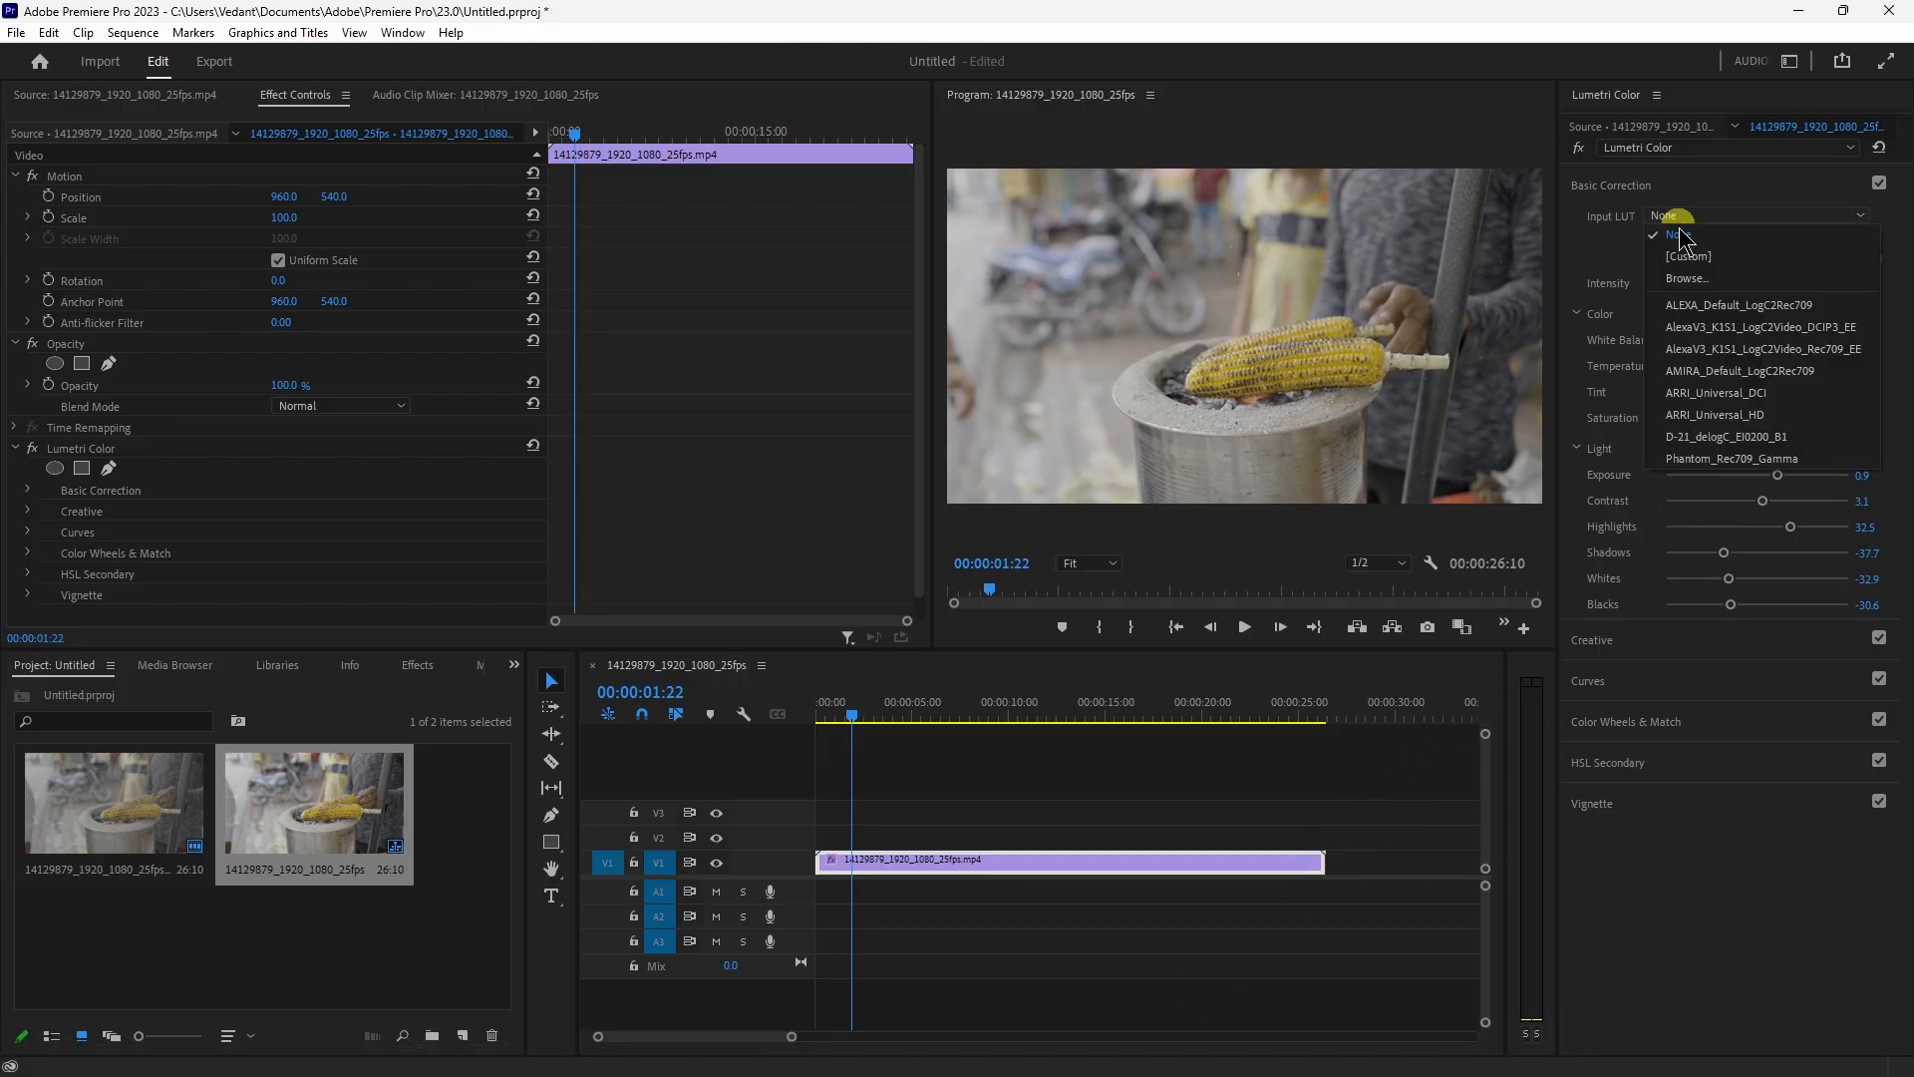
pyautogui.click(1686, 278)
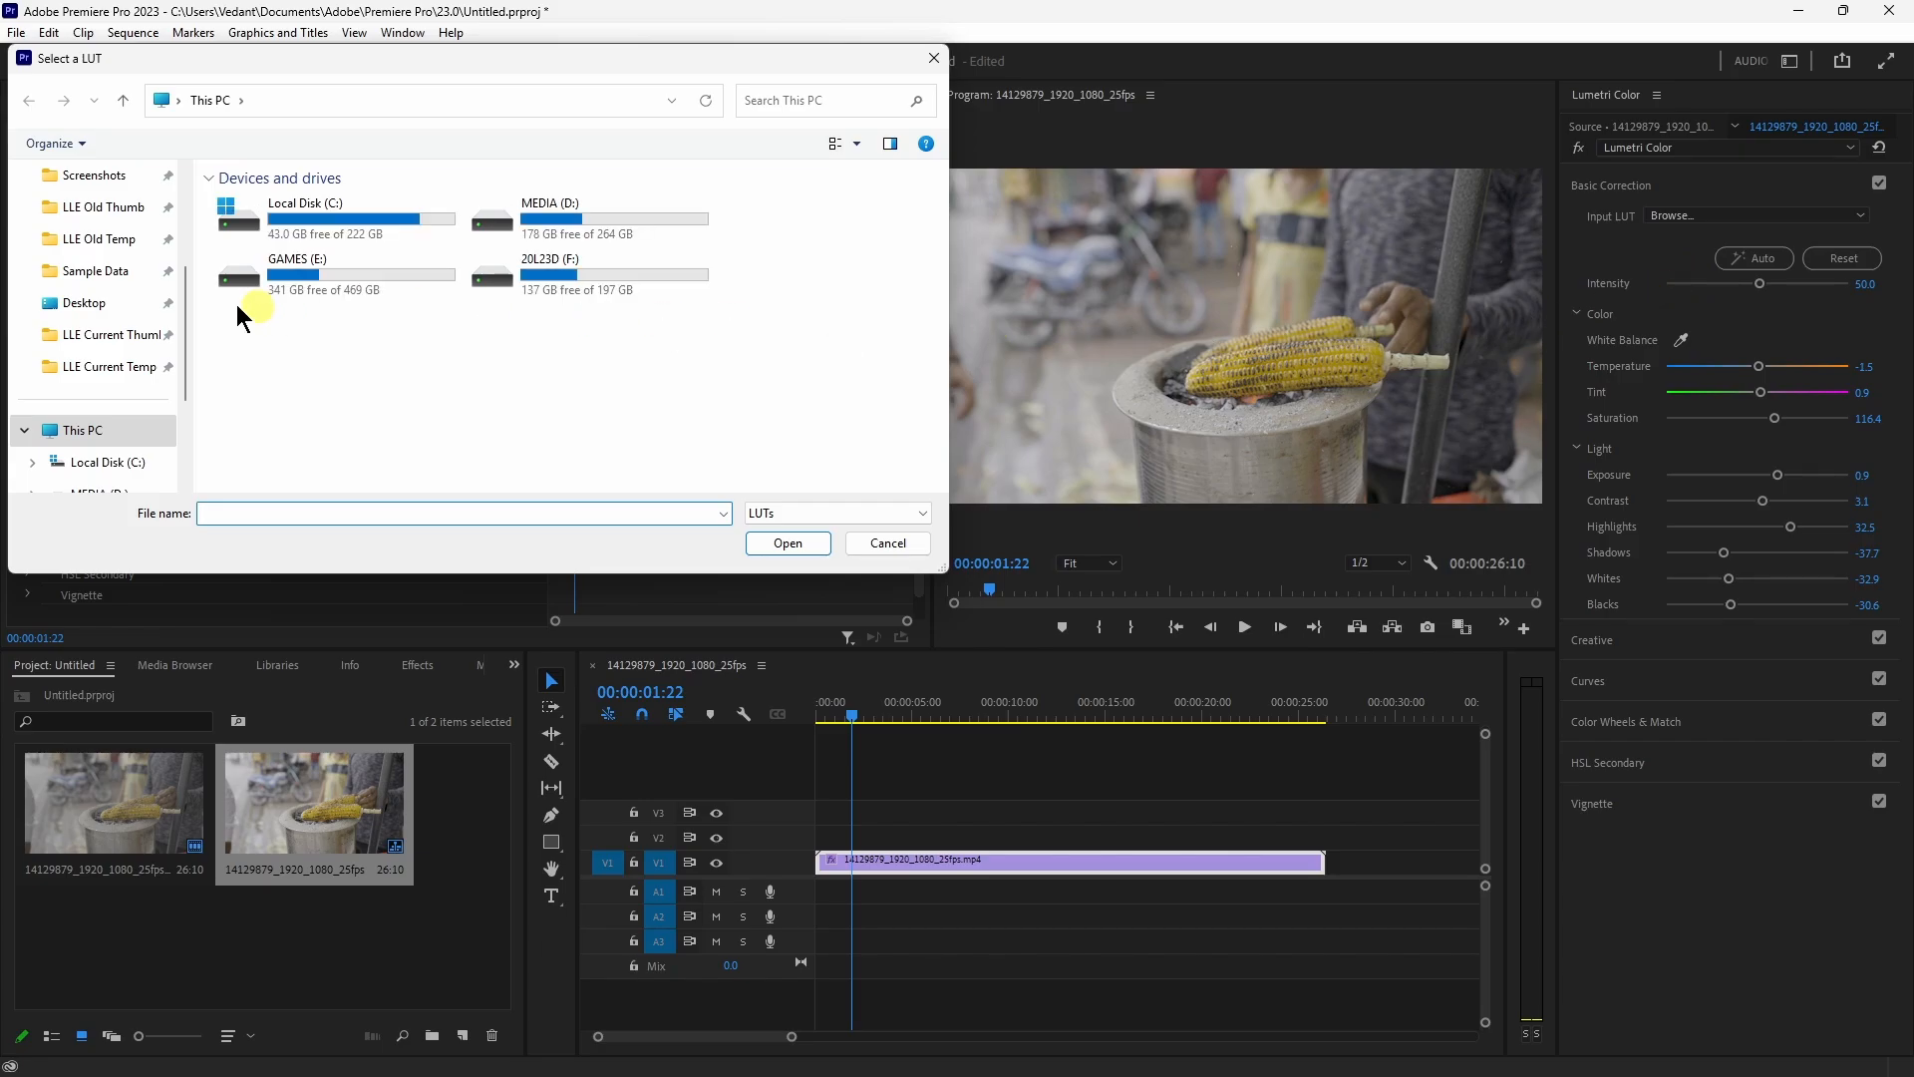
pyautogui.moveTo(182, 313); pyautogui.dragTo(177, 190)
pyautogui.click(171, 308)
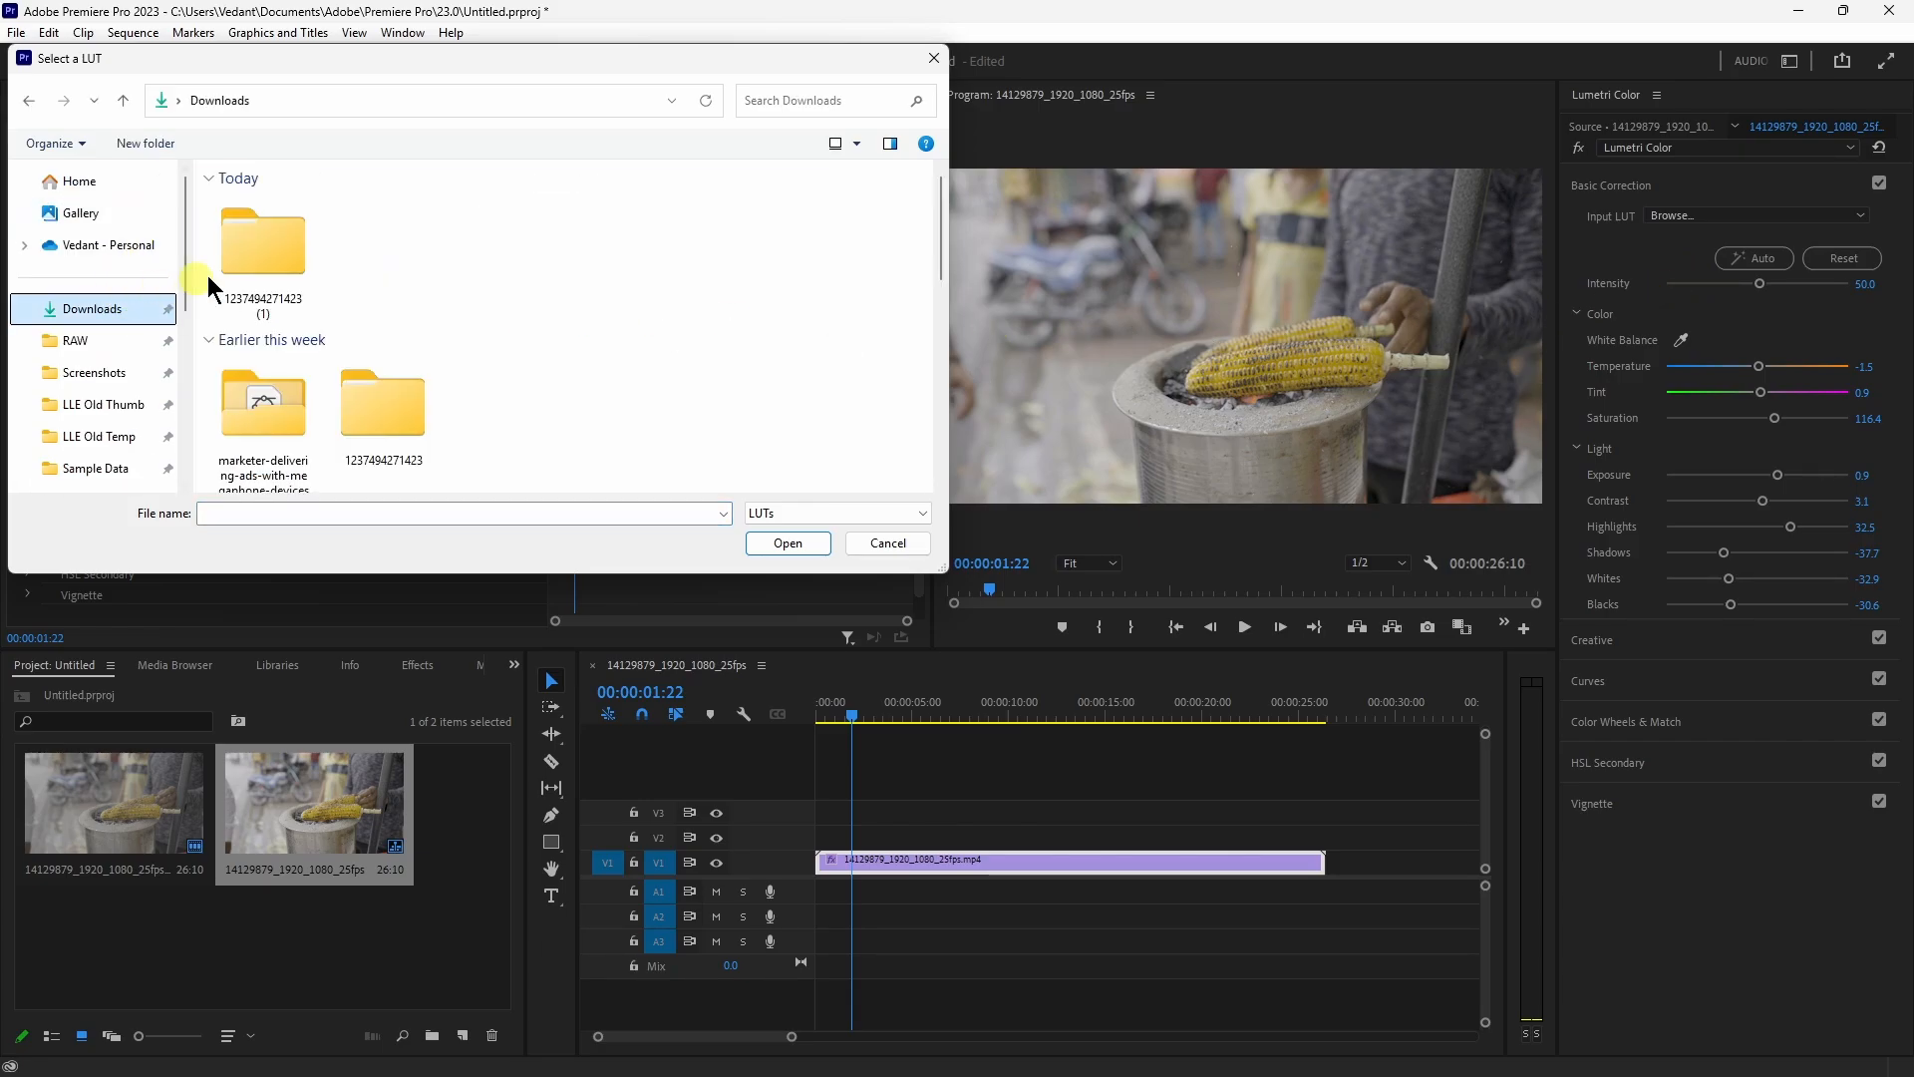
pyautogui.doubleClick(241, 265)
pyautogui.doubleClick(309, 235)
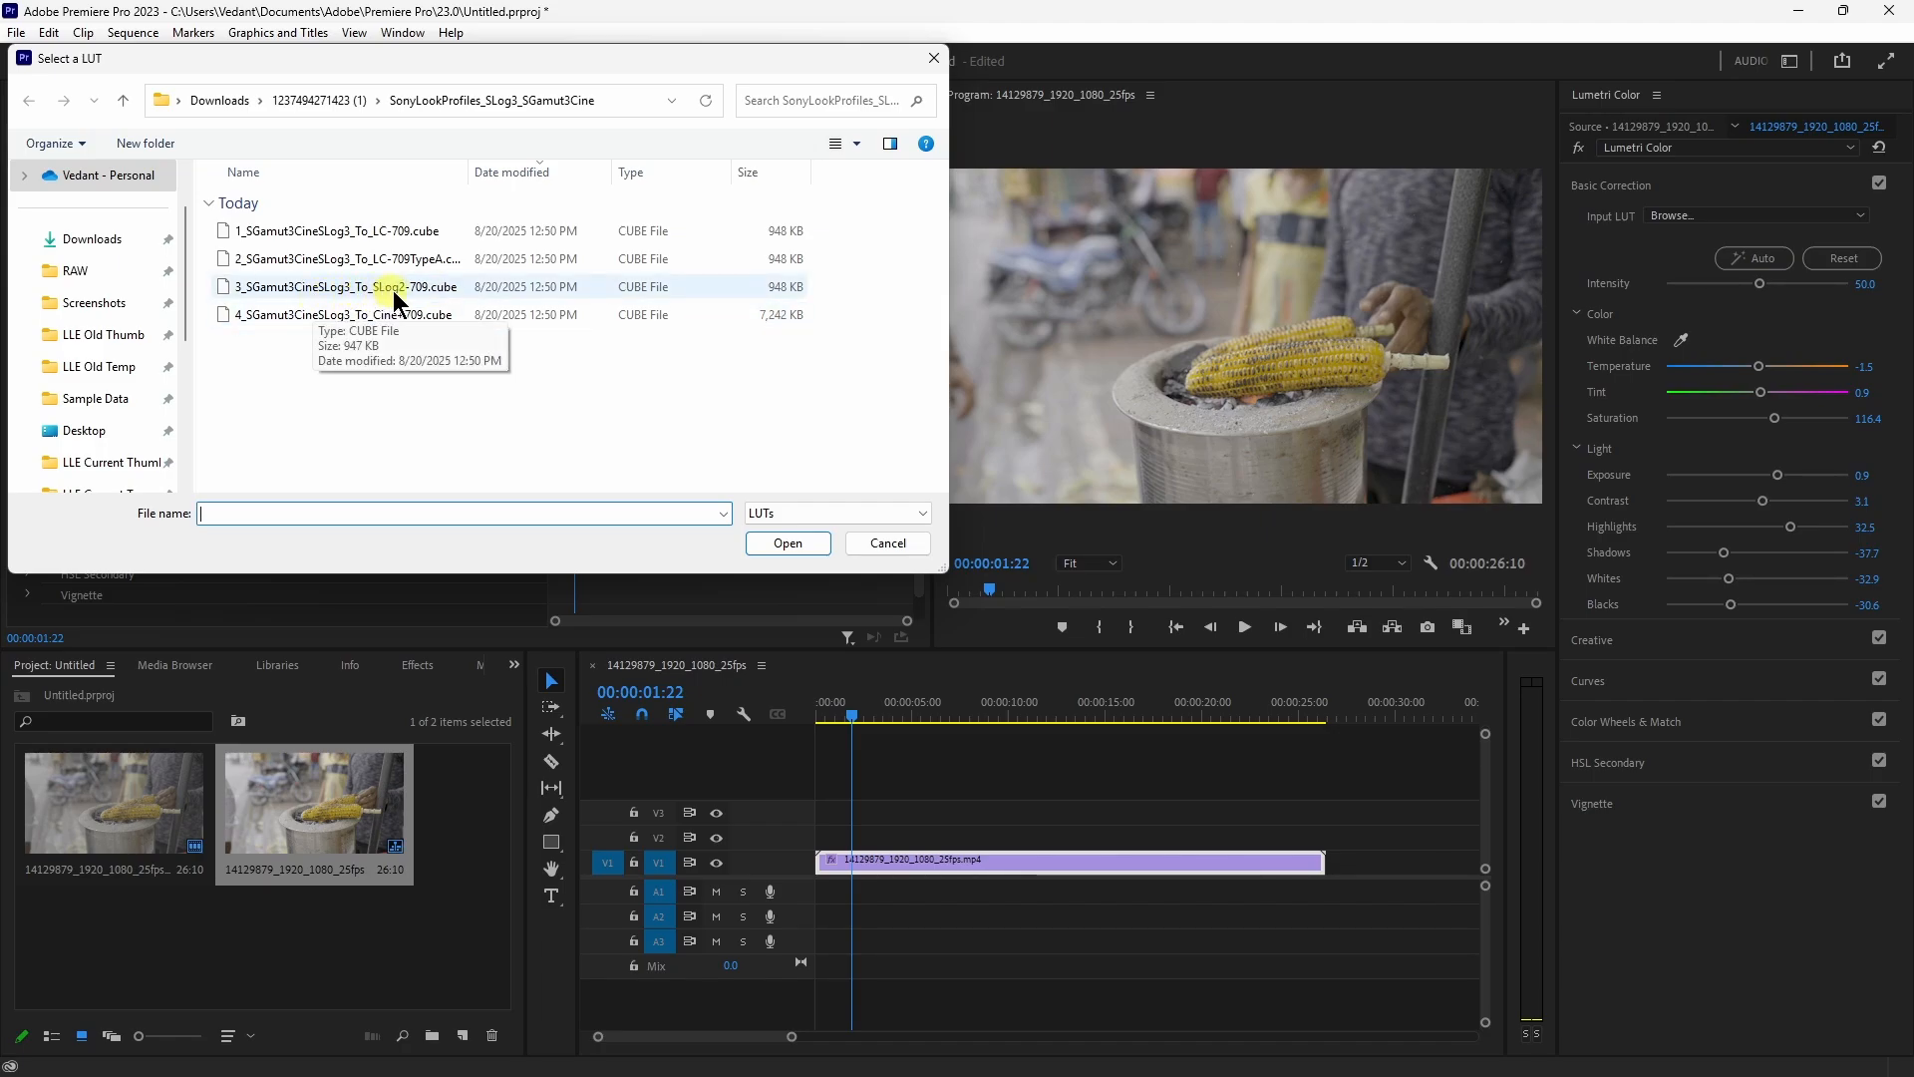
pyautogui.click(428, 289)
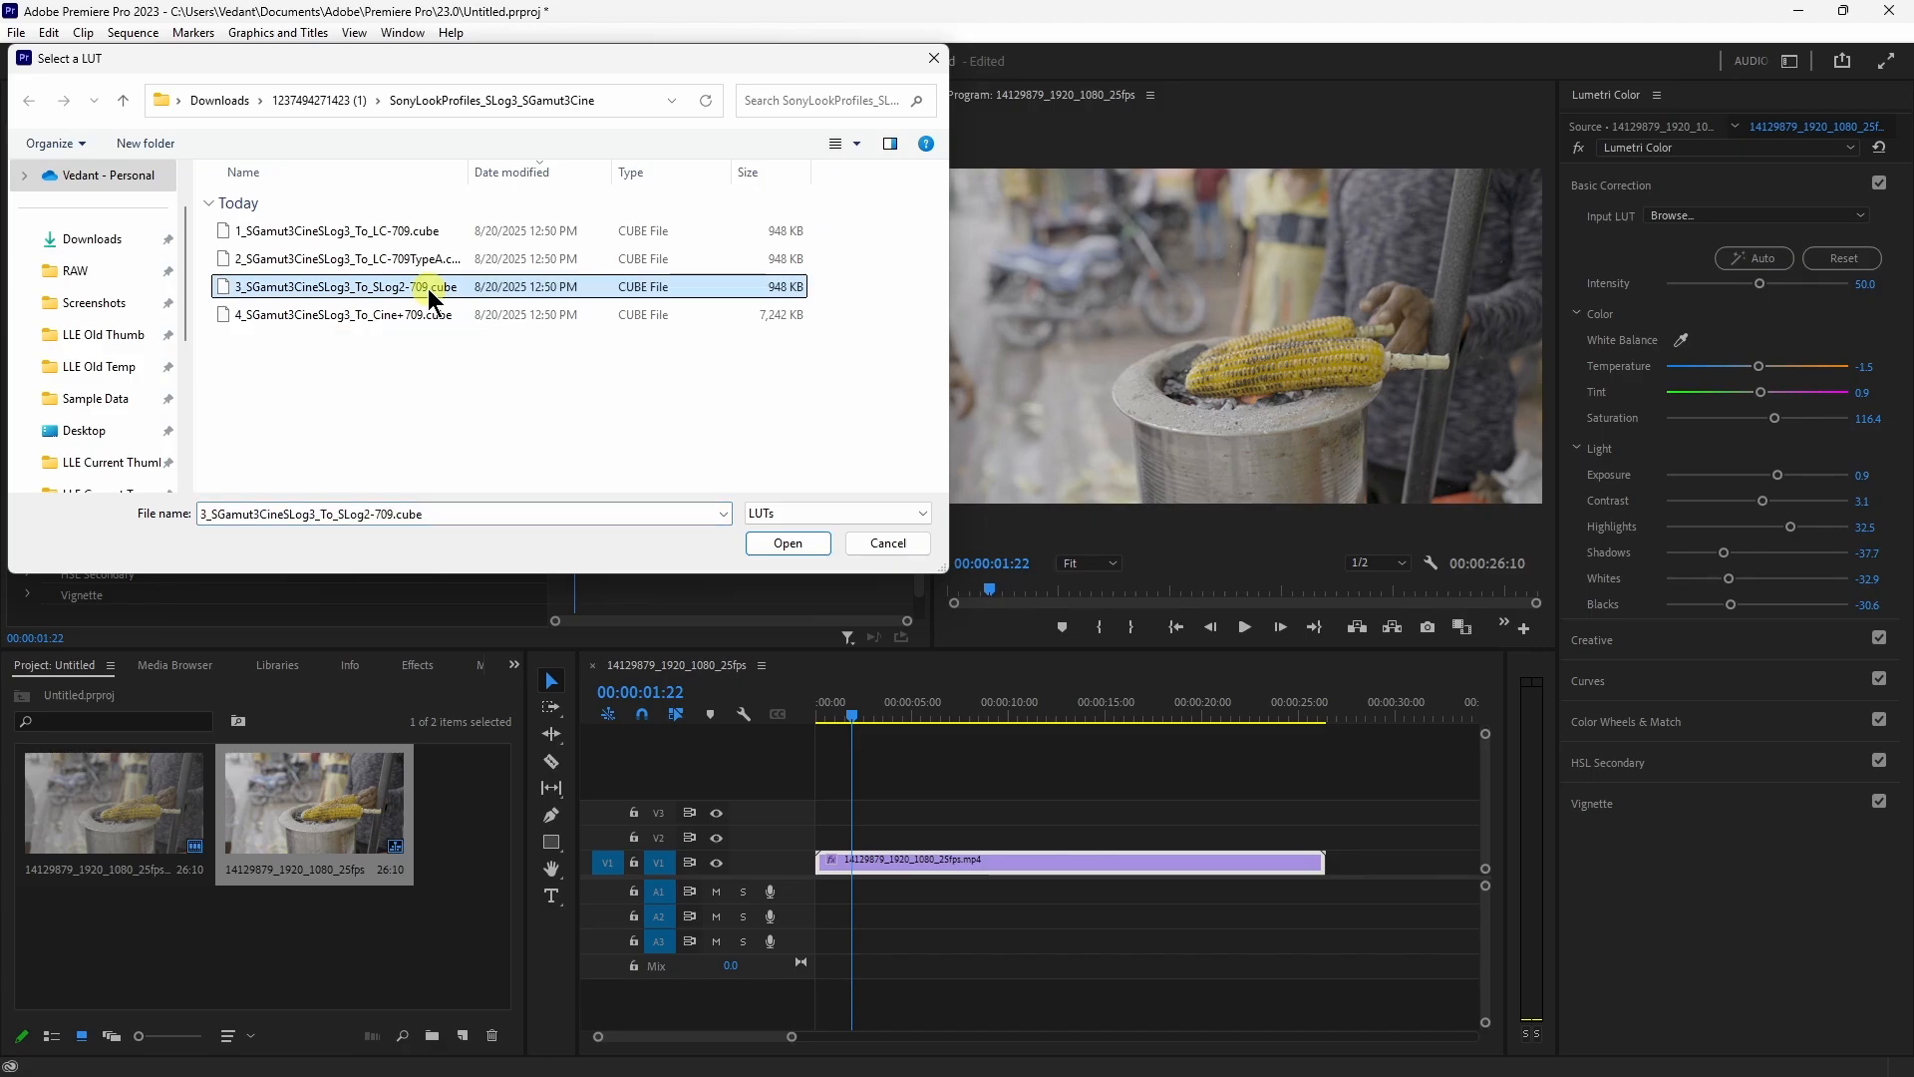
pyautogui.click(786, 542)
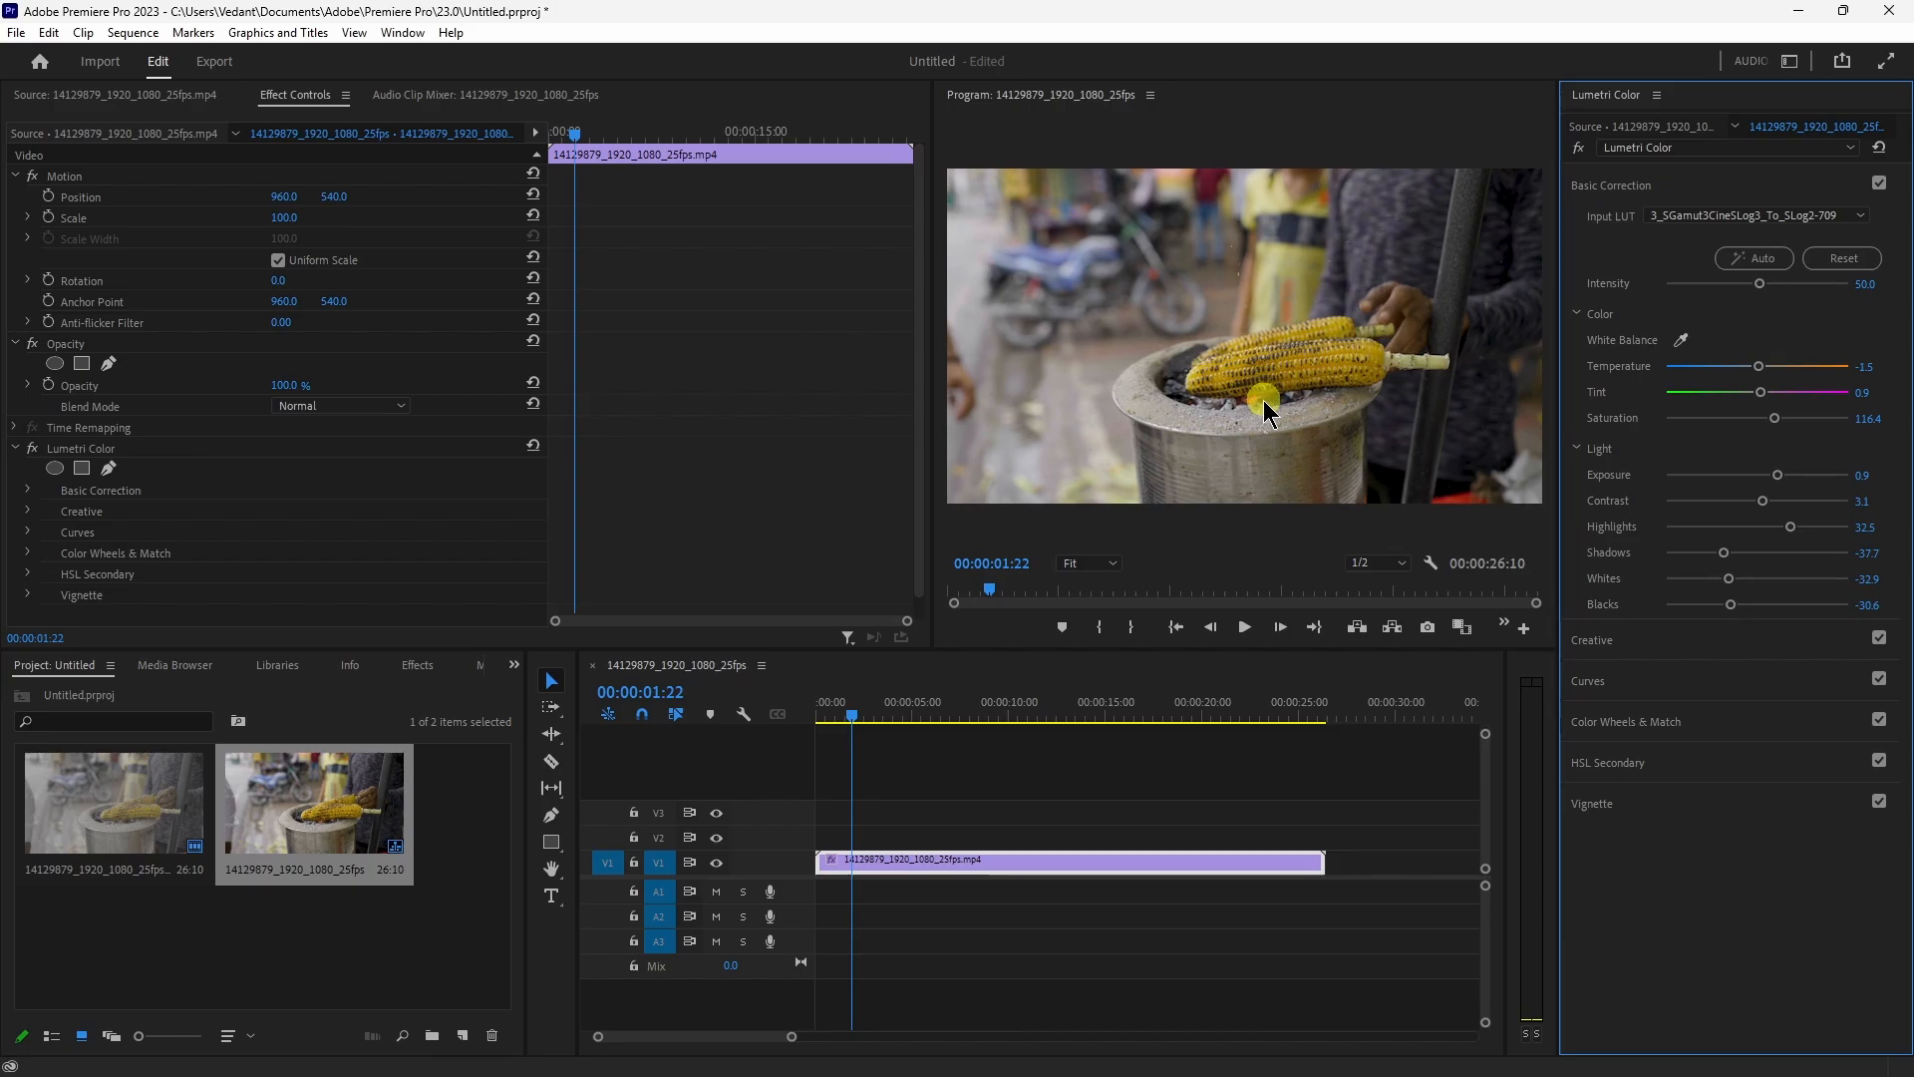
# Fine-tune the clip's color temperature and saturation, and raise Exposure to about 1.3 and Contrast to about 15
pyautogui.moveTo(1761, 367); pyautogui.dragTo(1782, 431)
pyautogui.click(1772, 420)
pyautogui.click(1600, 315)
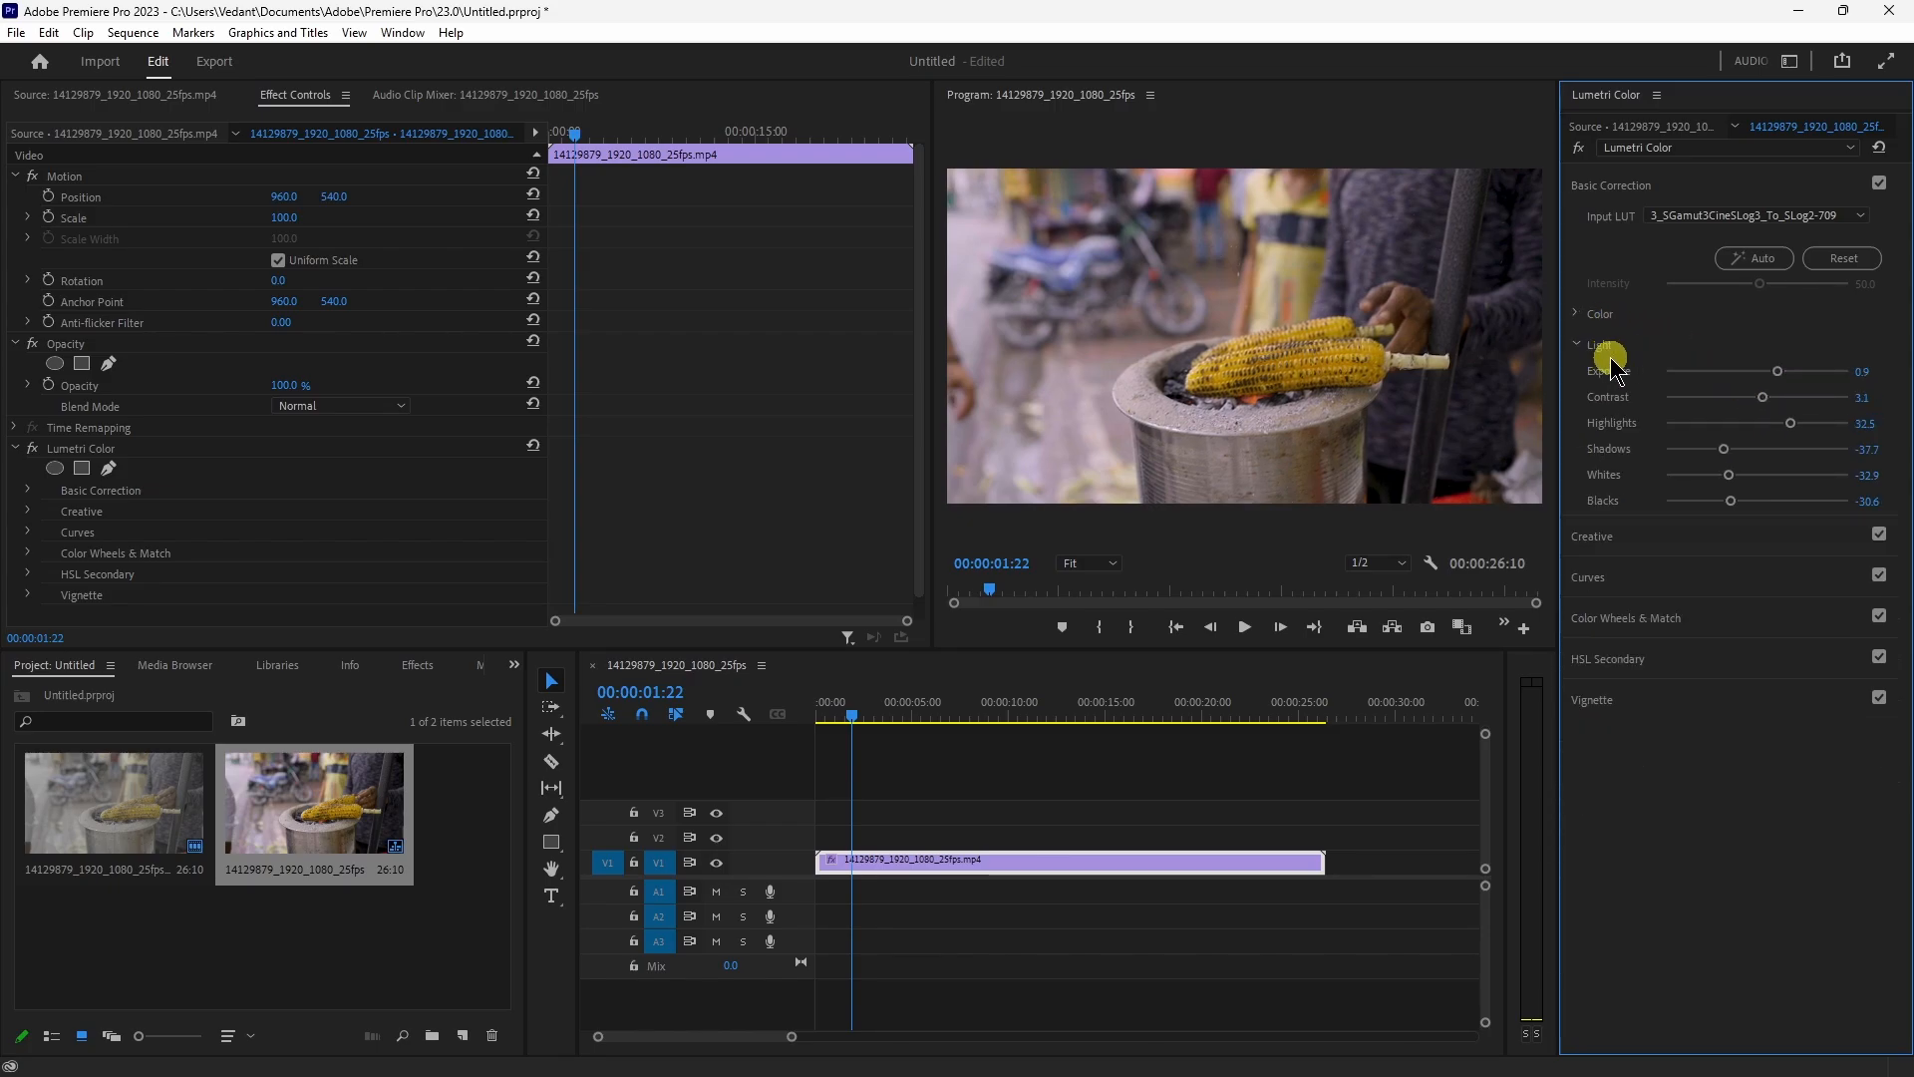
pyautogui.moveTo(1777, 372); pyautogui.dragTo(1774, 399)
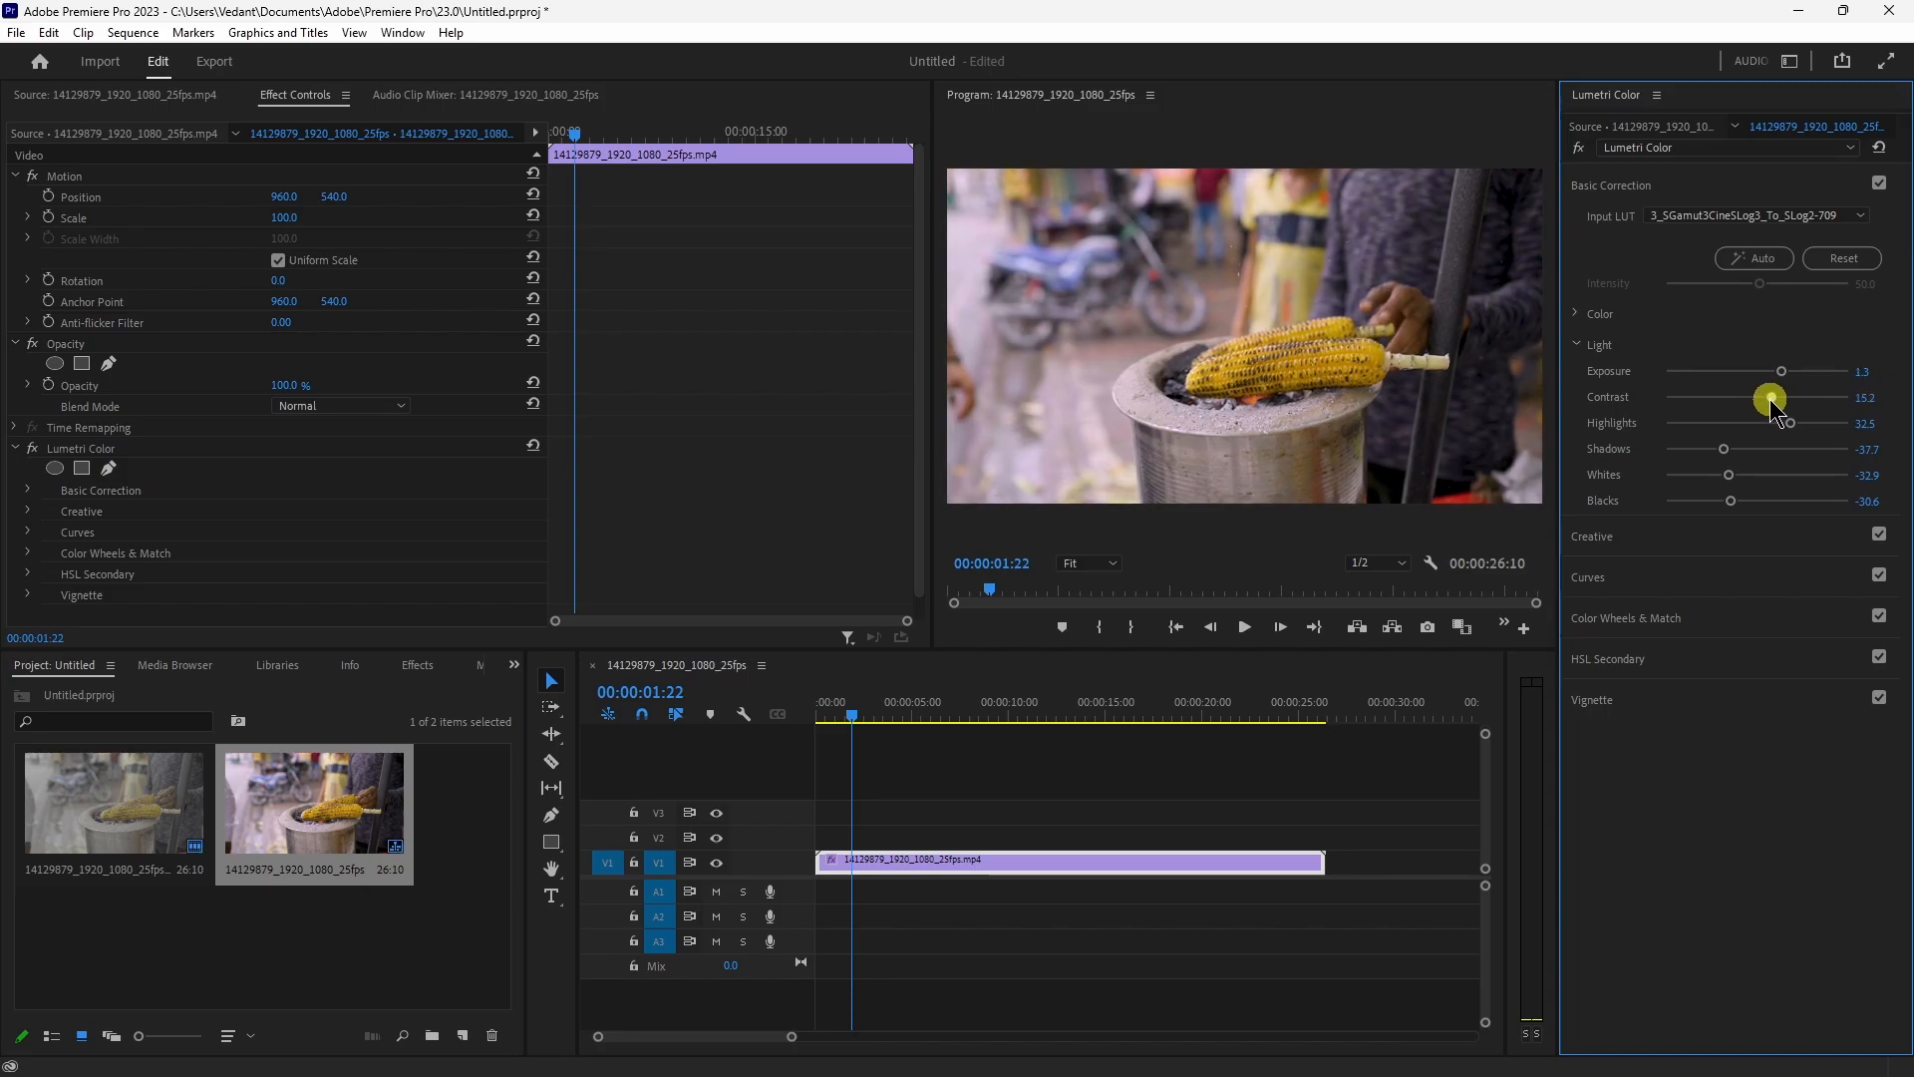
pyautogui.click(1586, 359)
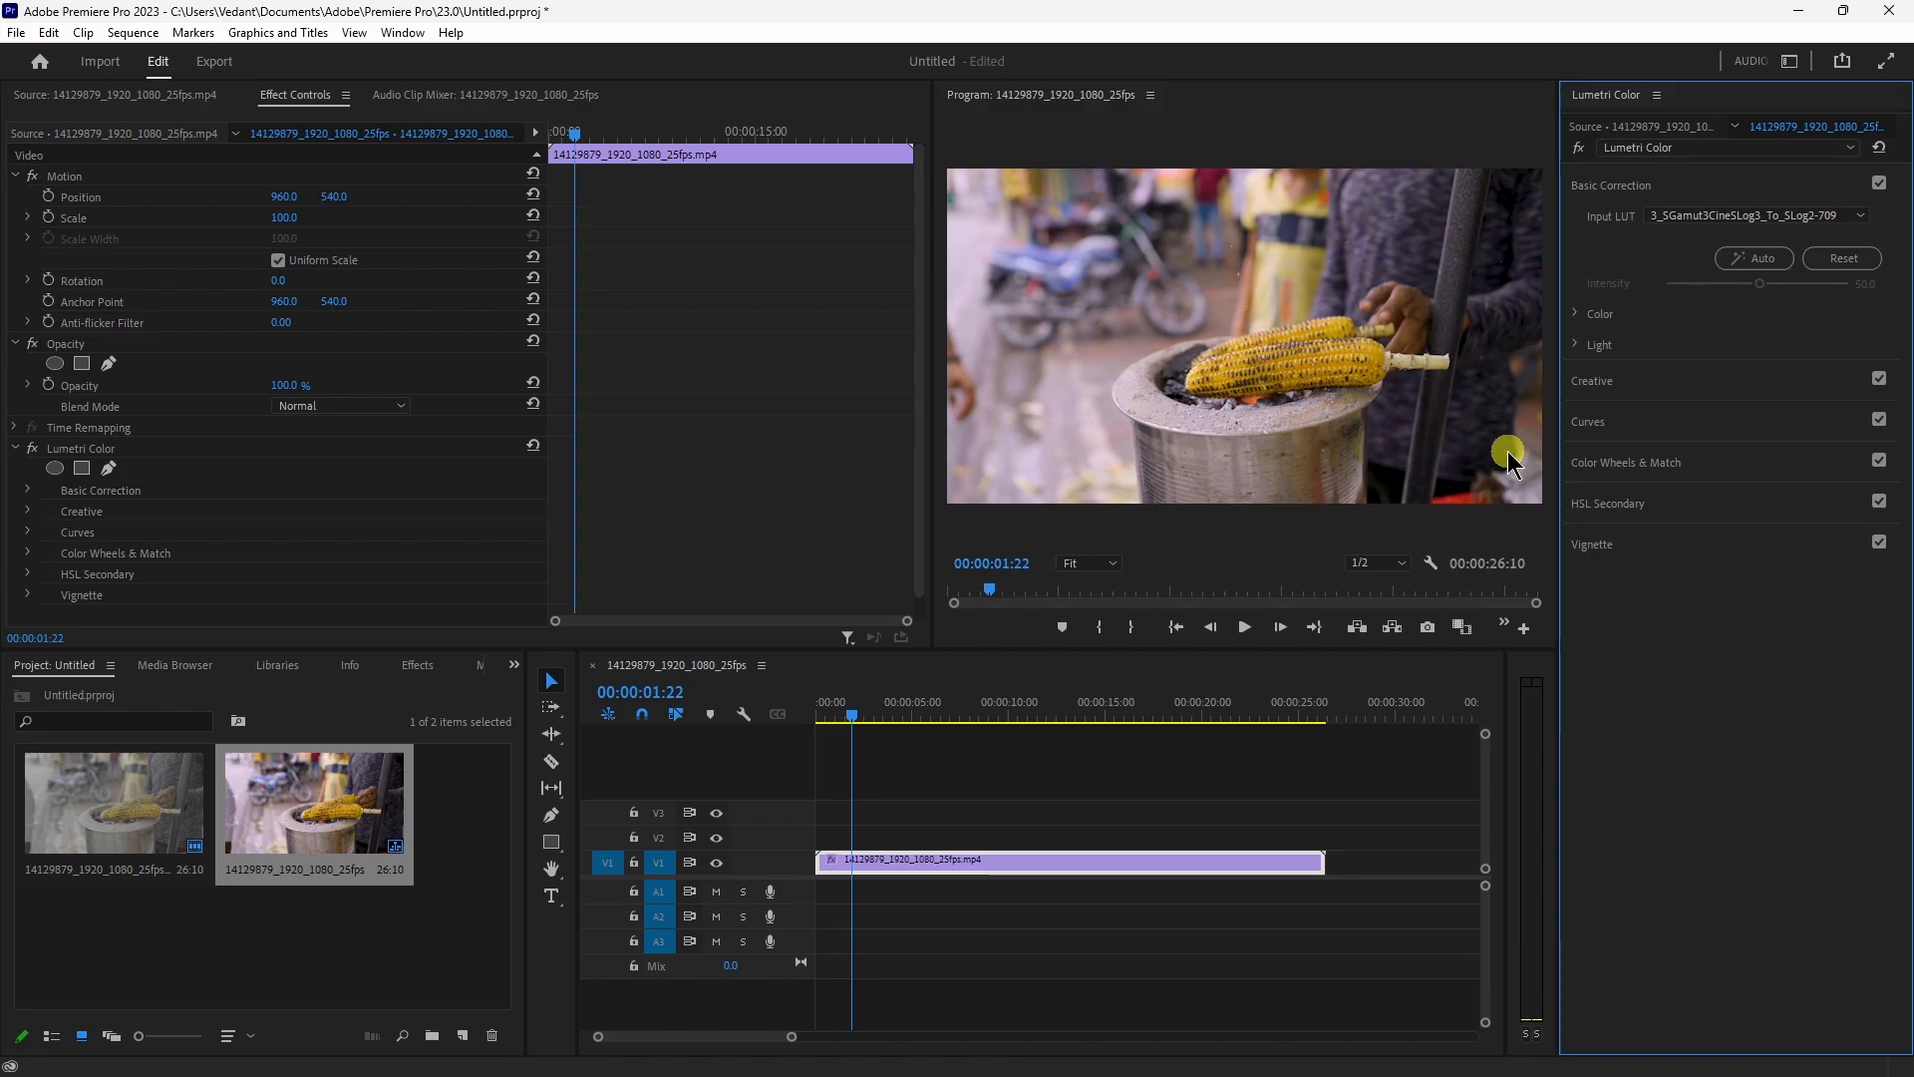
# Shape the white RGB curve into an S-curve by raising a midtone point and lowering a shadow point
pyautogui.click(1586, 435)
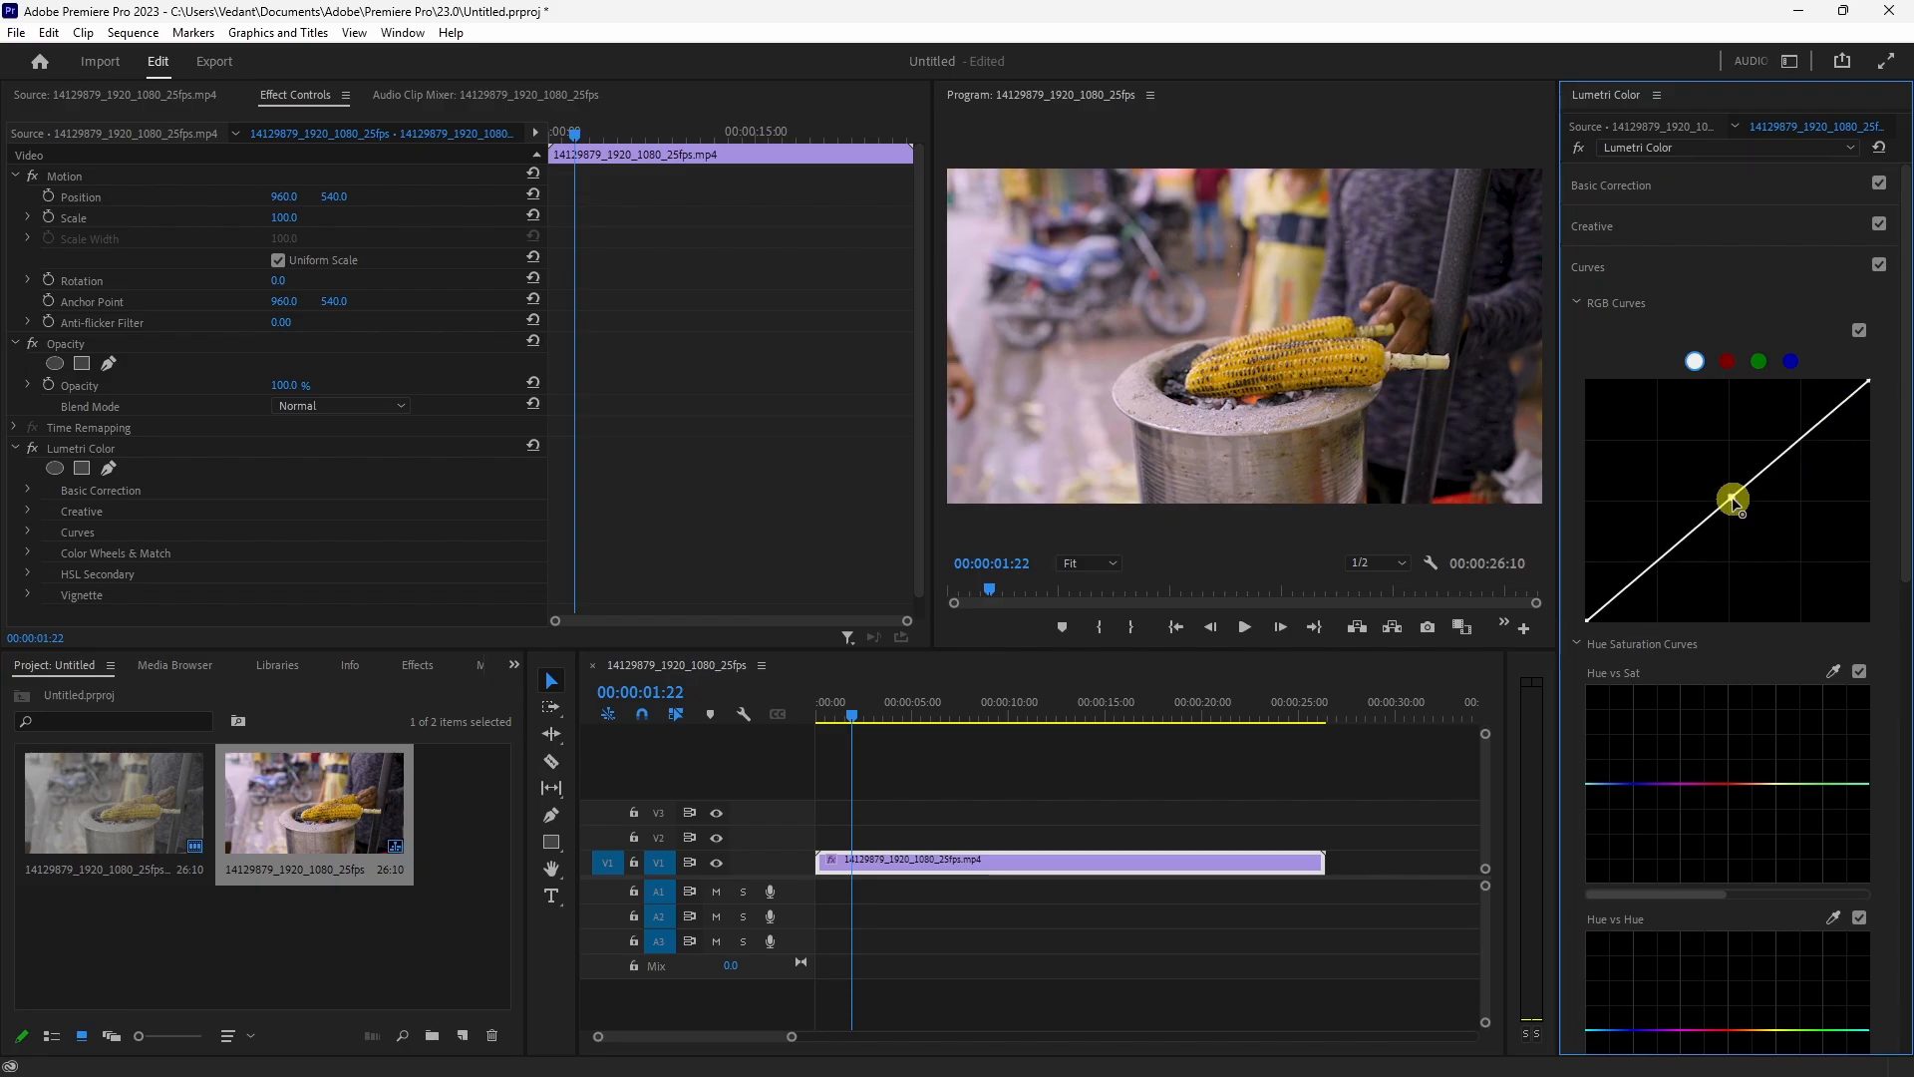
pyautogui.moveTo(1731, 497); pyautogui.dragTo(1713, 468)
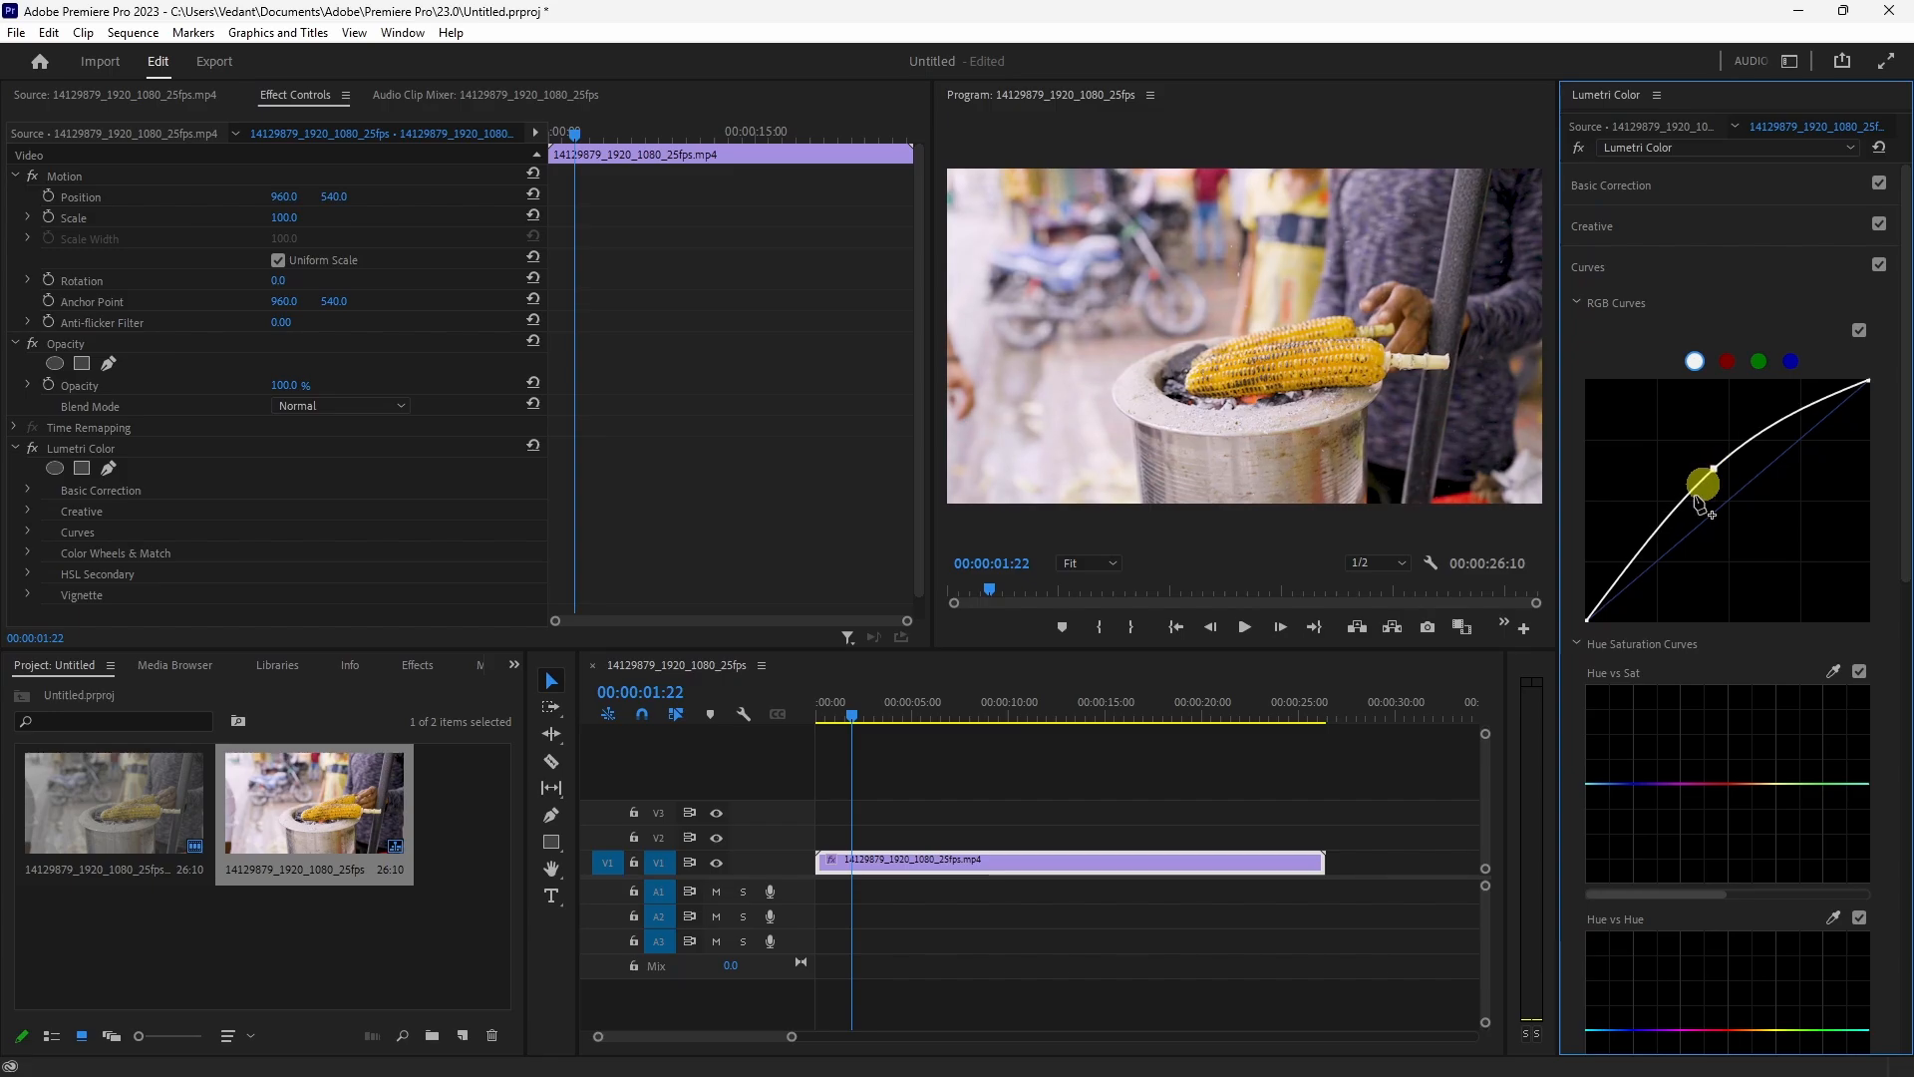
pyautogui.moveTo(1630, 568); pyautogui.dragTo(1646, 585)
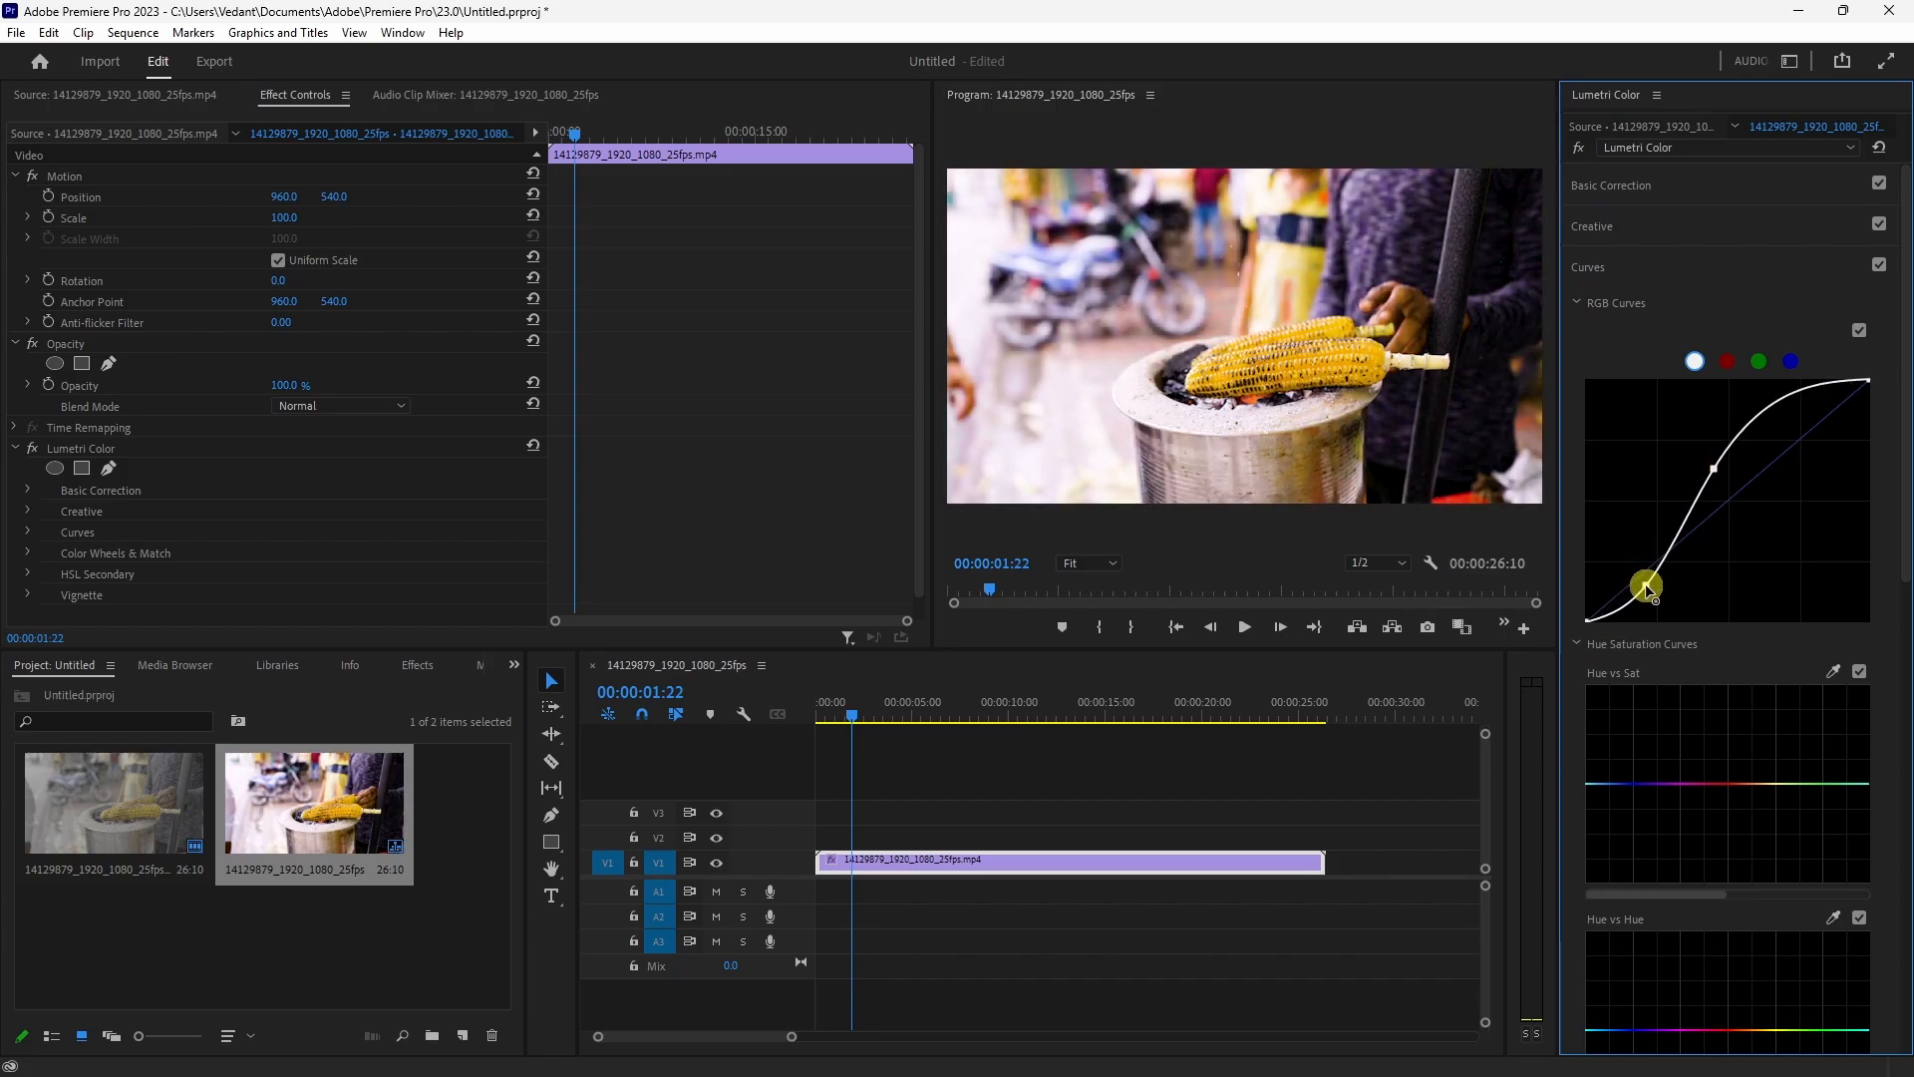
# Add a highlight point to the white RGB curve, and lower the highlight and midtone points to bring the curve close to the diagonal
pyautogui.click(1794, 396)
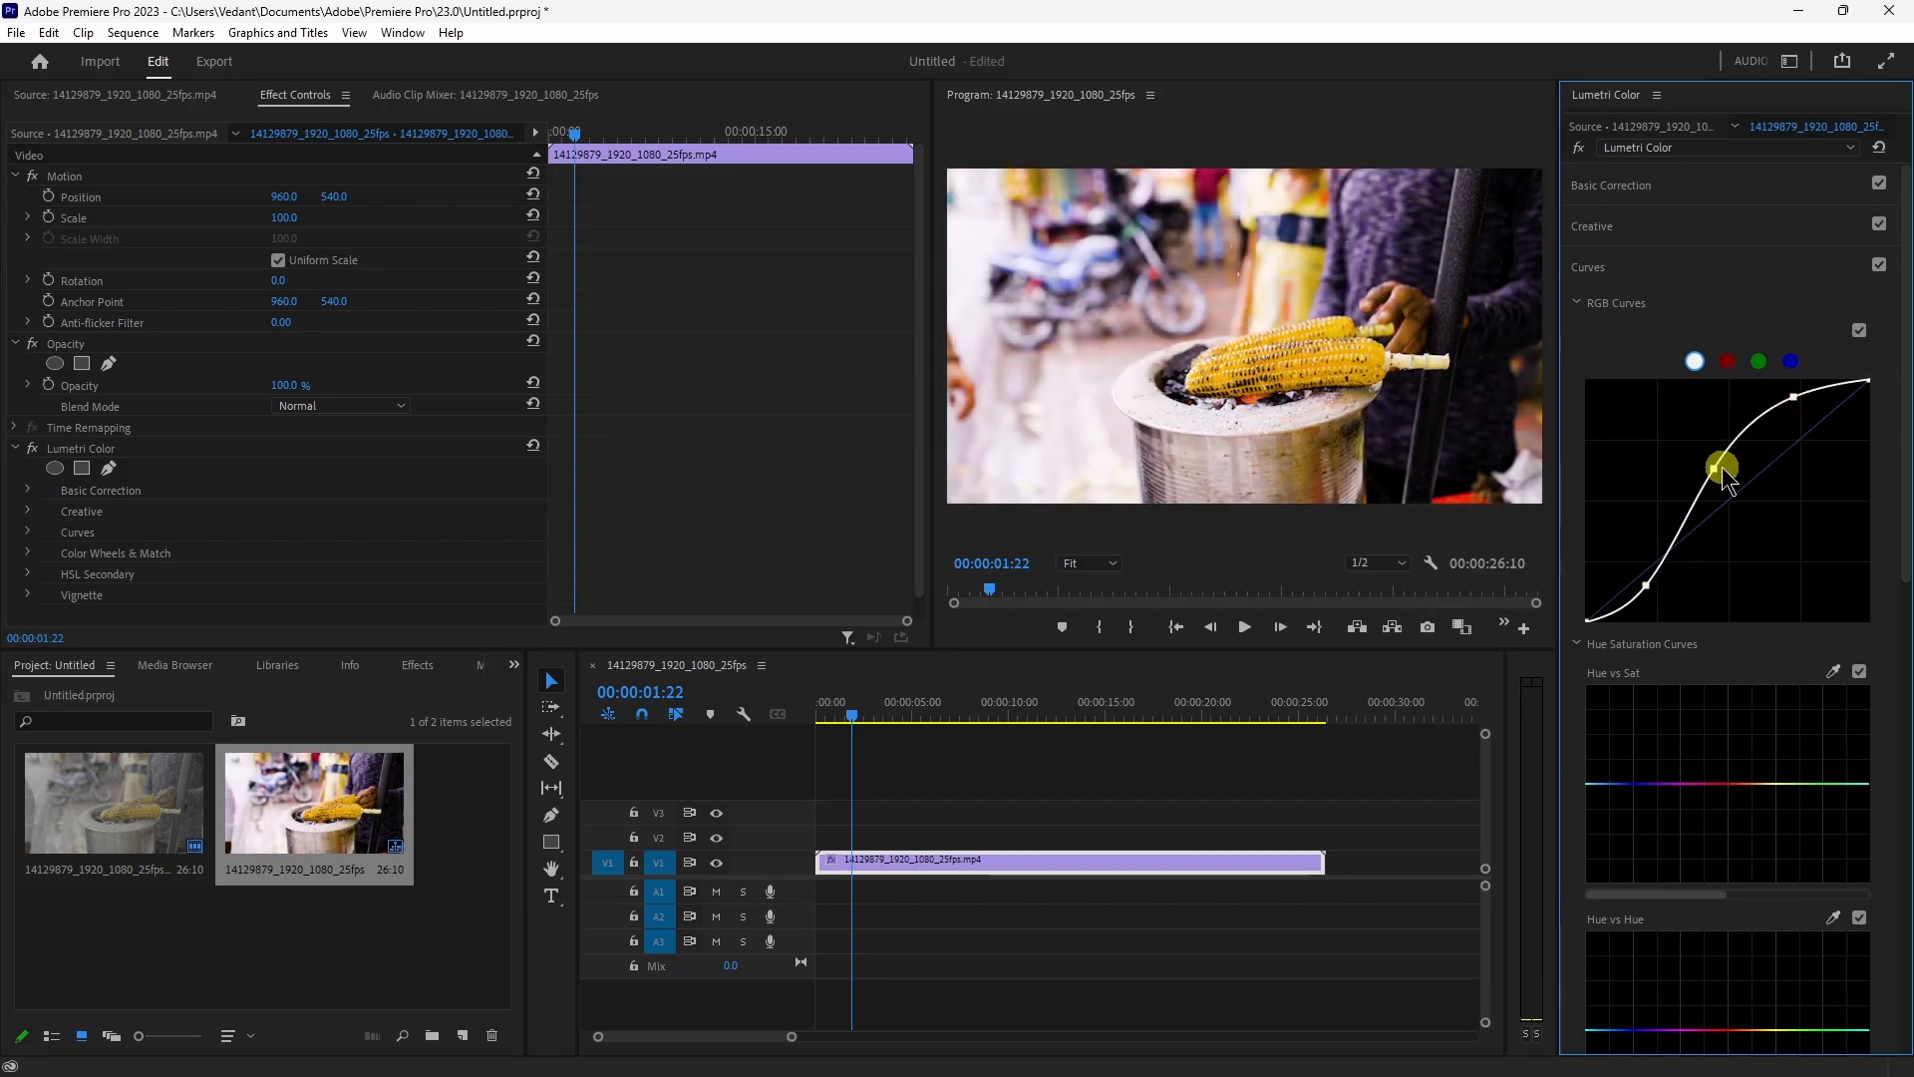
pyautogui.moveTo(1708, 469)
pyautogui.mouseDown()
pyautogui.moveTo(1739, 516)
pyautogui.moveTo(1704, 458)
pyautogui.mouseUp()
pyautogui.moveTo(1793, 396); pyautogui.dragTo(1807, 423)
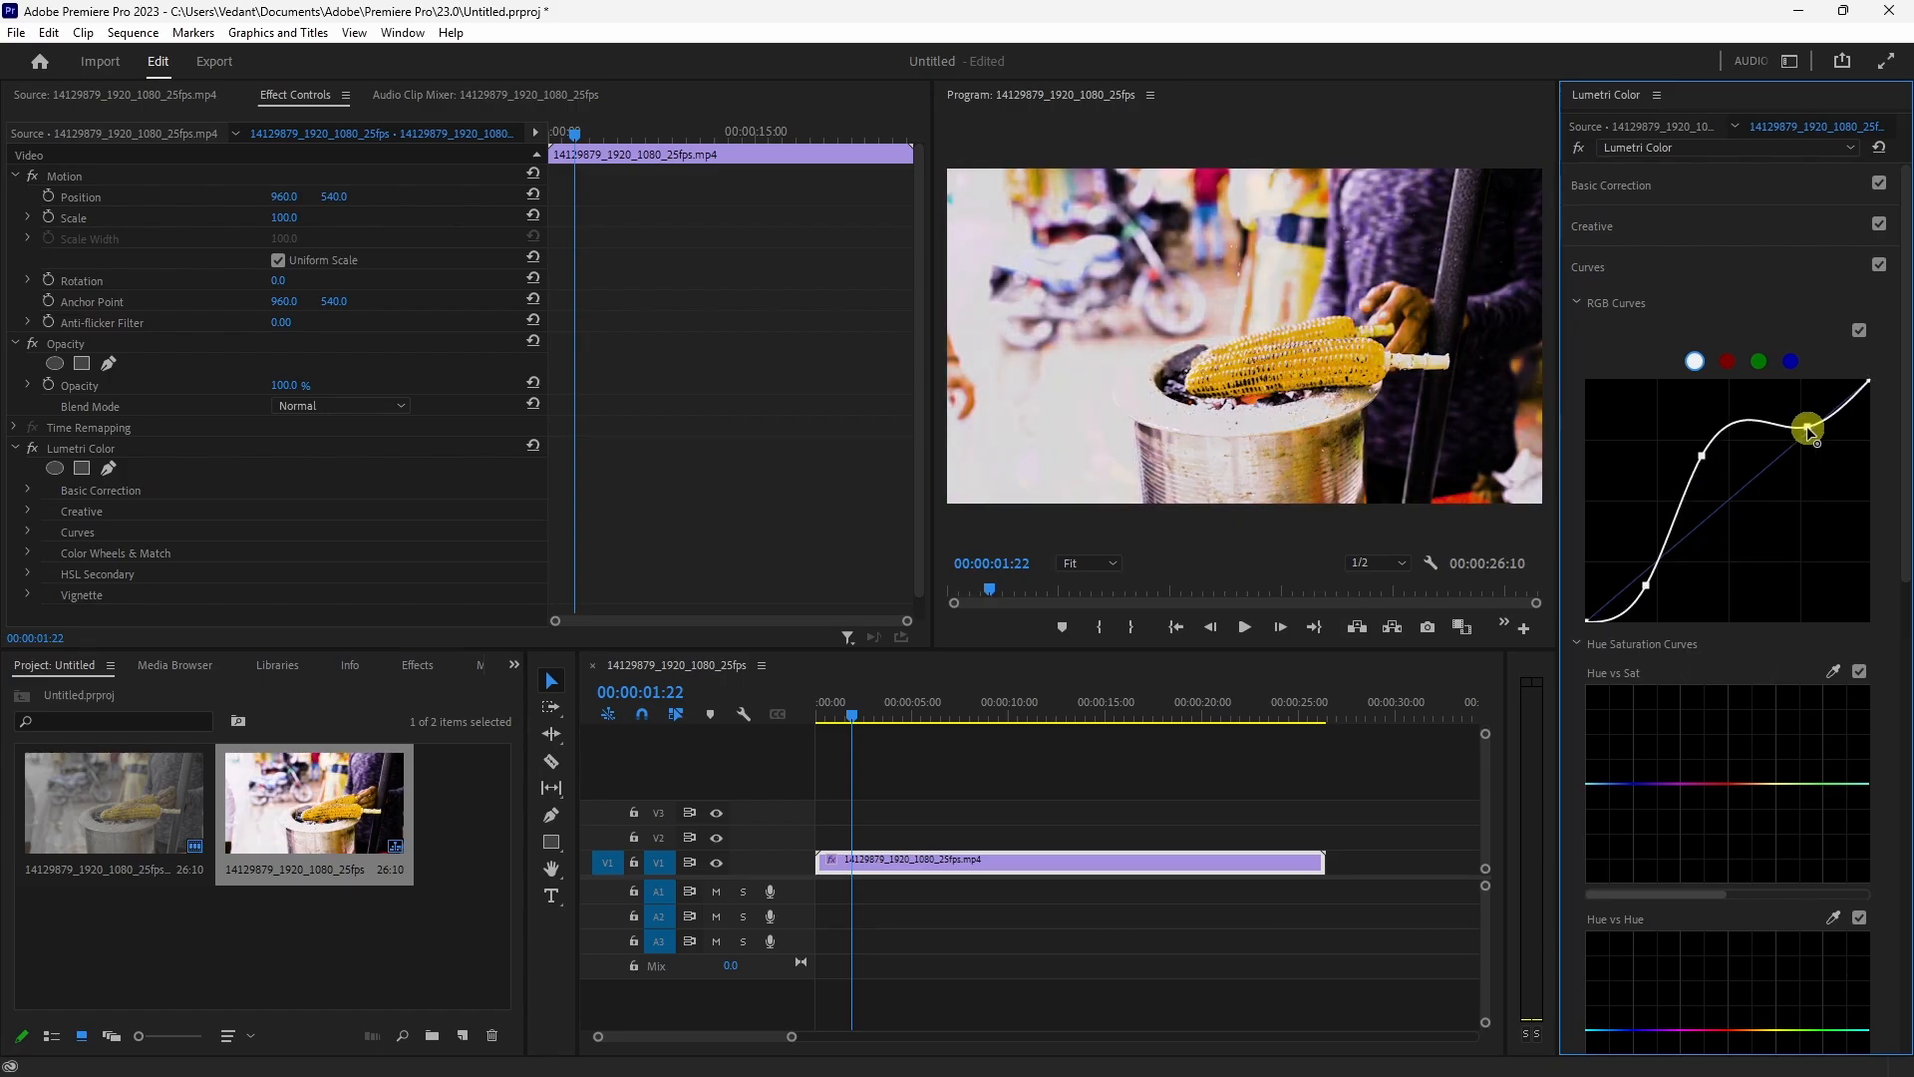
pyautogui.moveTo(1704, 458); pyautogui.dragTo(1724, 492)
pyautogui.click(1832, 391)
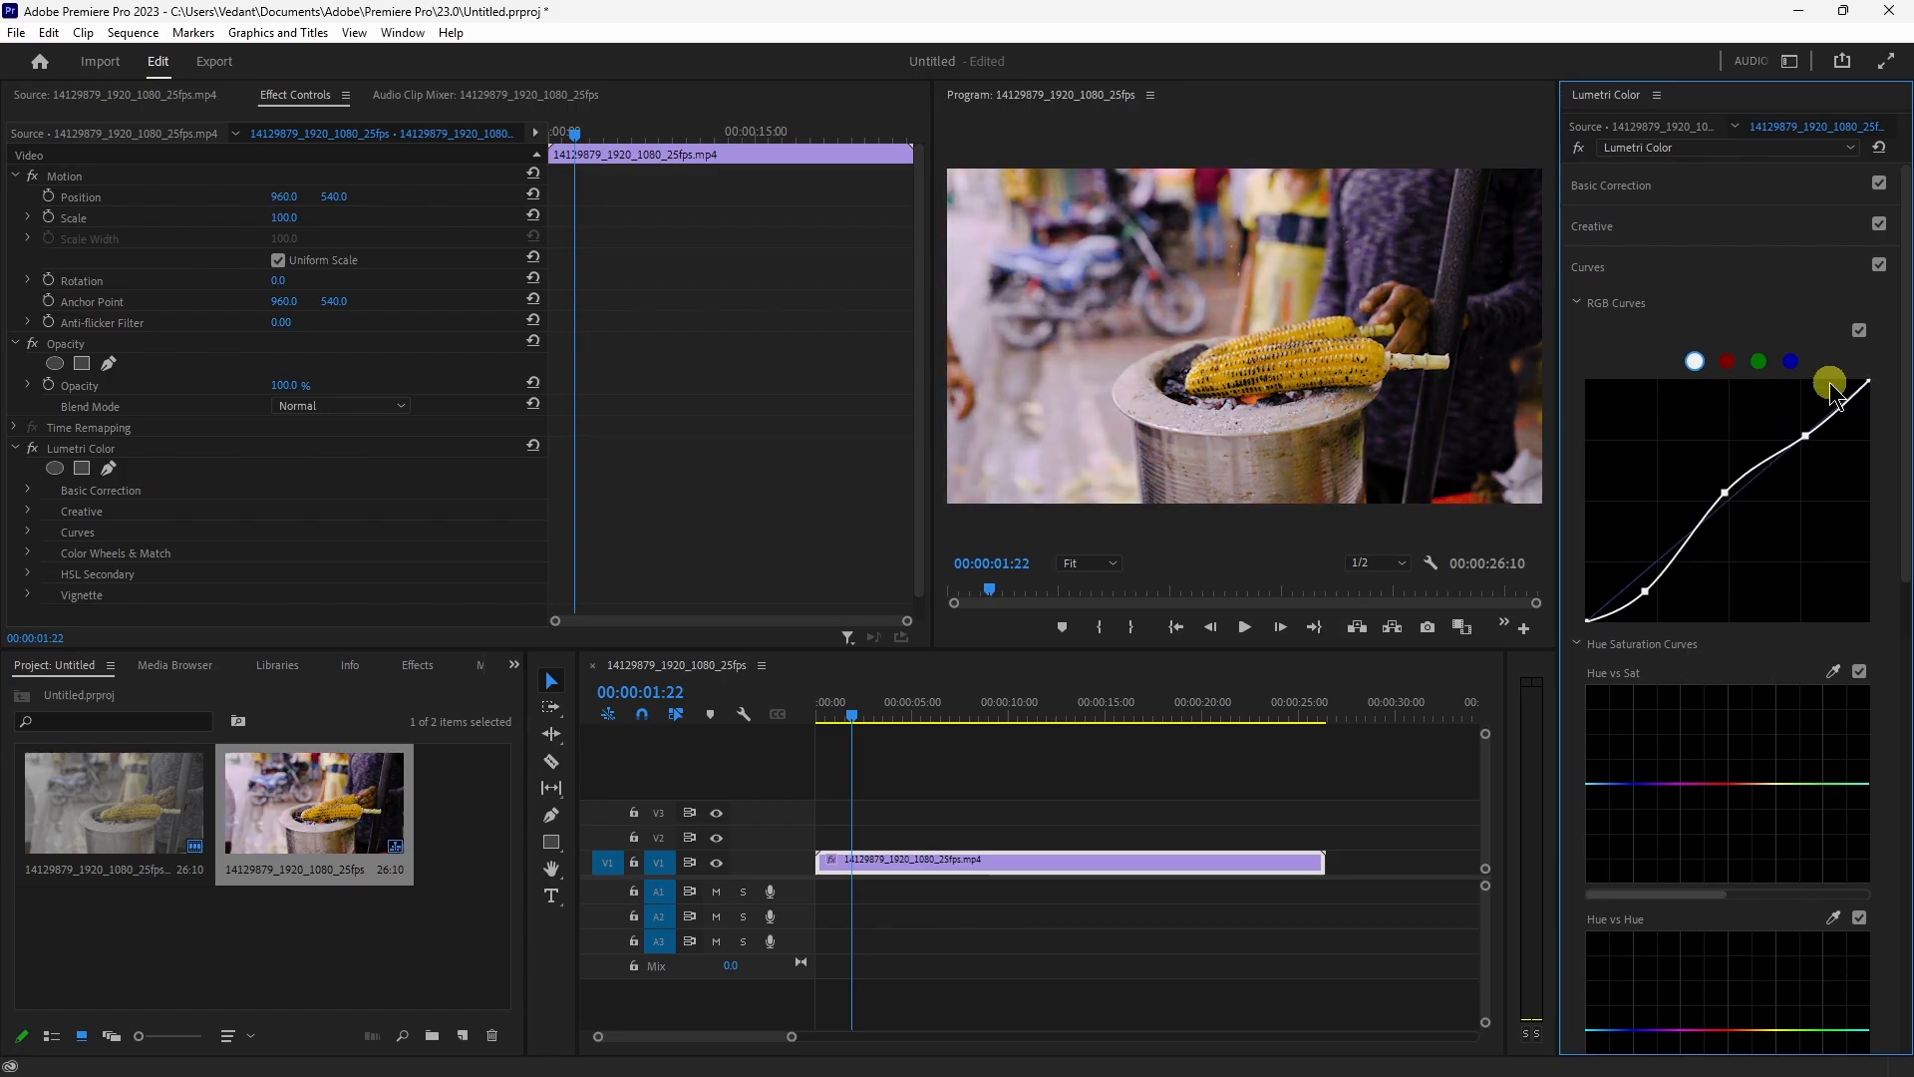
# Display the Lumetri Scopes, and refine the white RGB curve by raising the shadow point and slightly lowering the highlight point
pyautogui.click(394, 34)
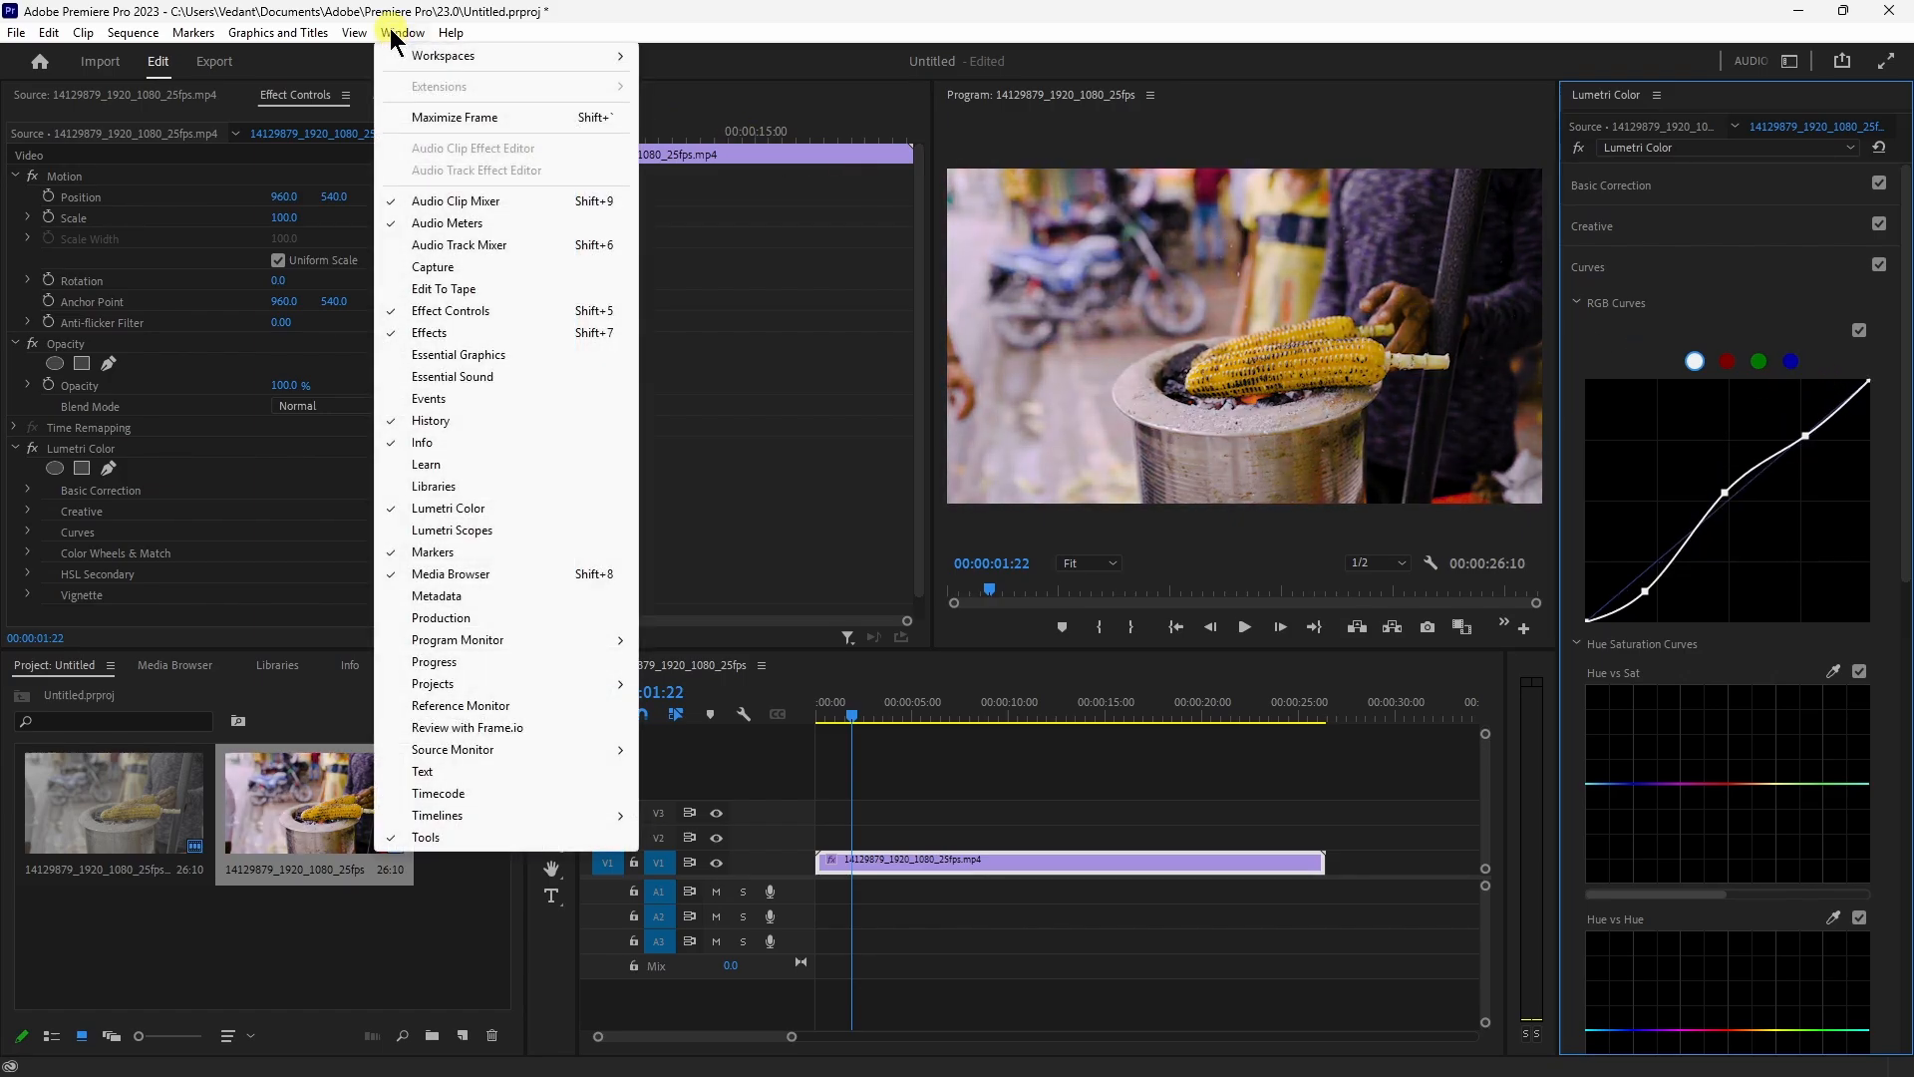
pyautogui.click(464, 532)
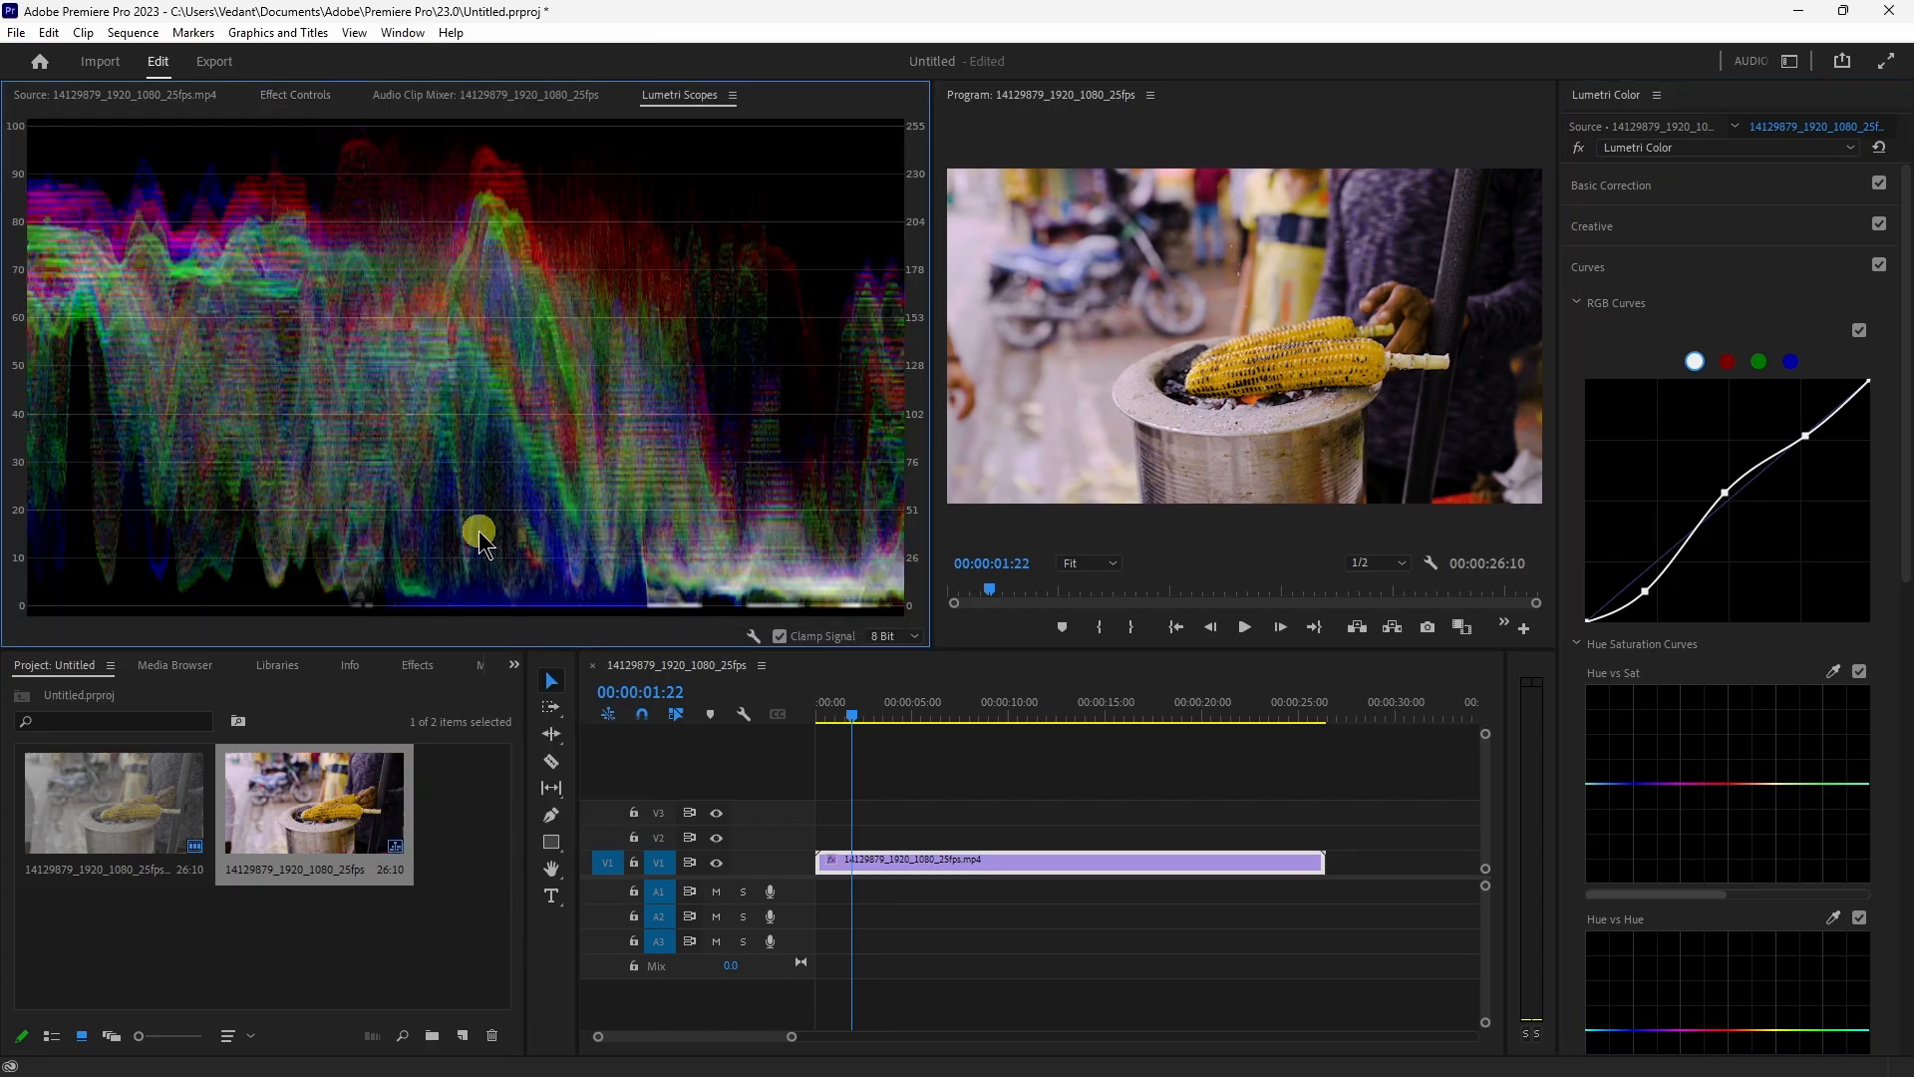
pyautogui.click(1644, 594)
pyautogui.moveTo(1645, 594); pyautogui.dragTo(1625, 580)
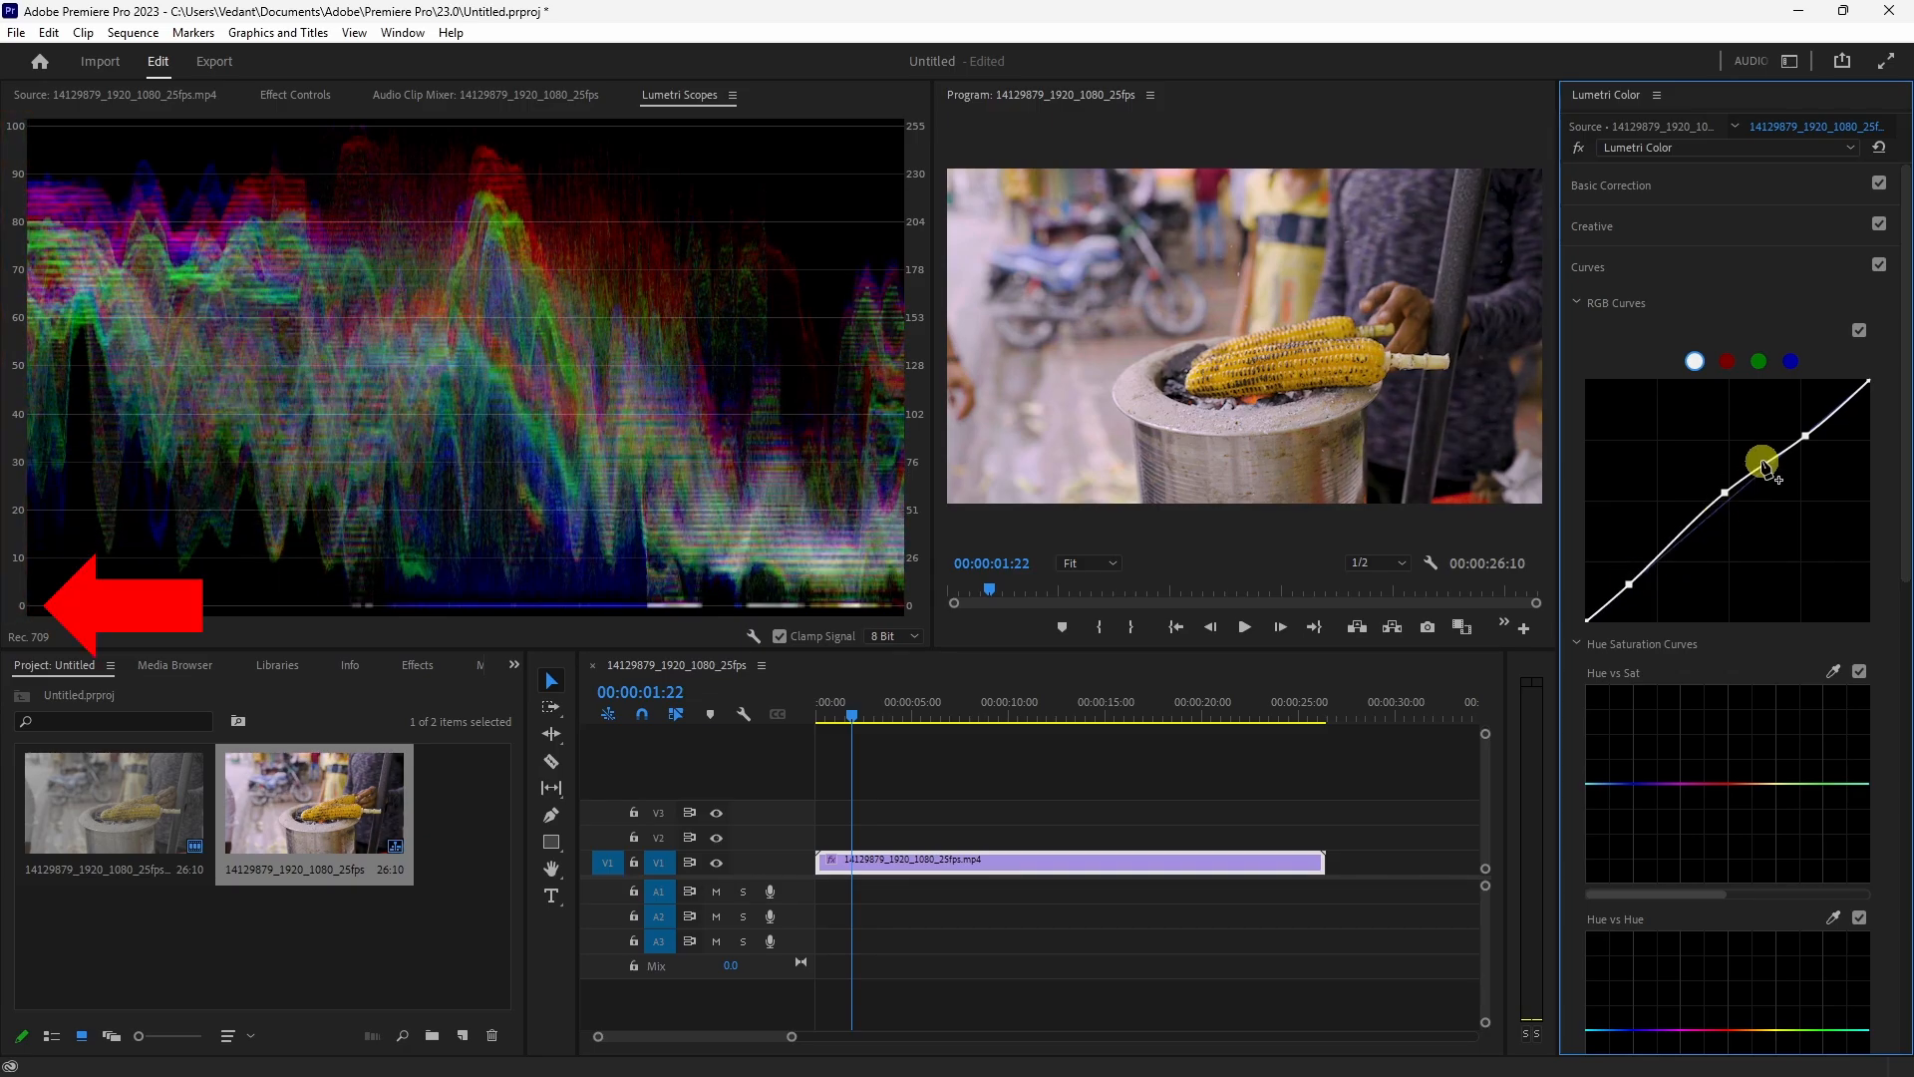
pyautogui.moveTo(1803, 435); pyautogui.dragTo(1799, 439)
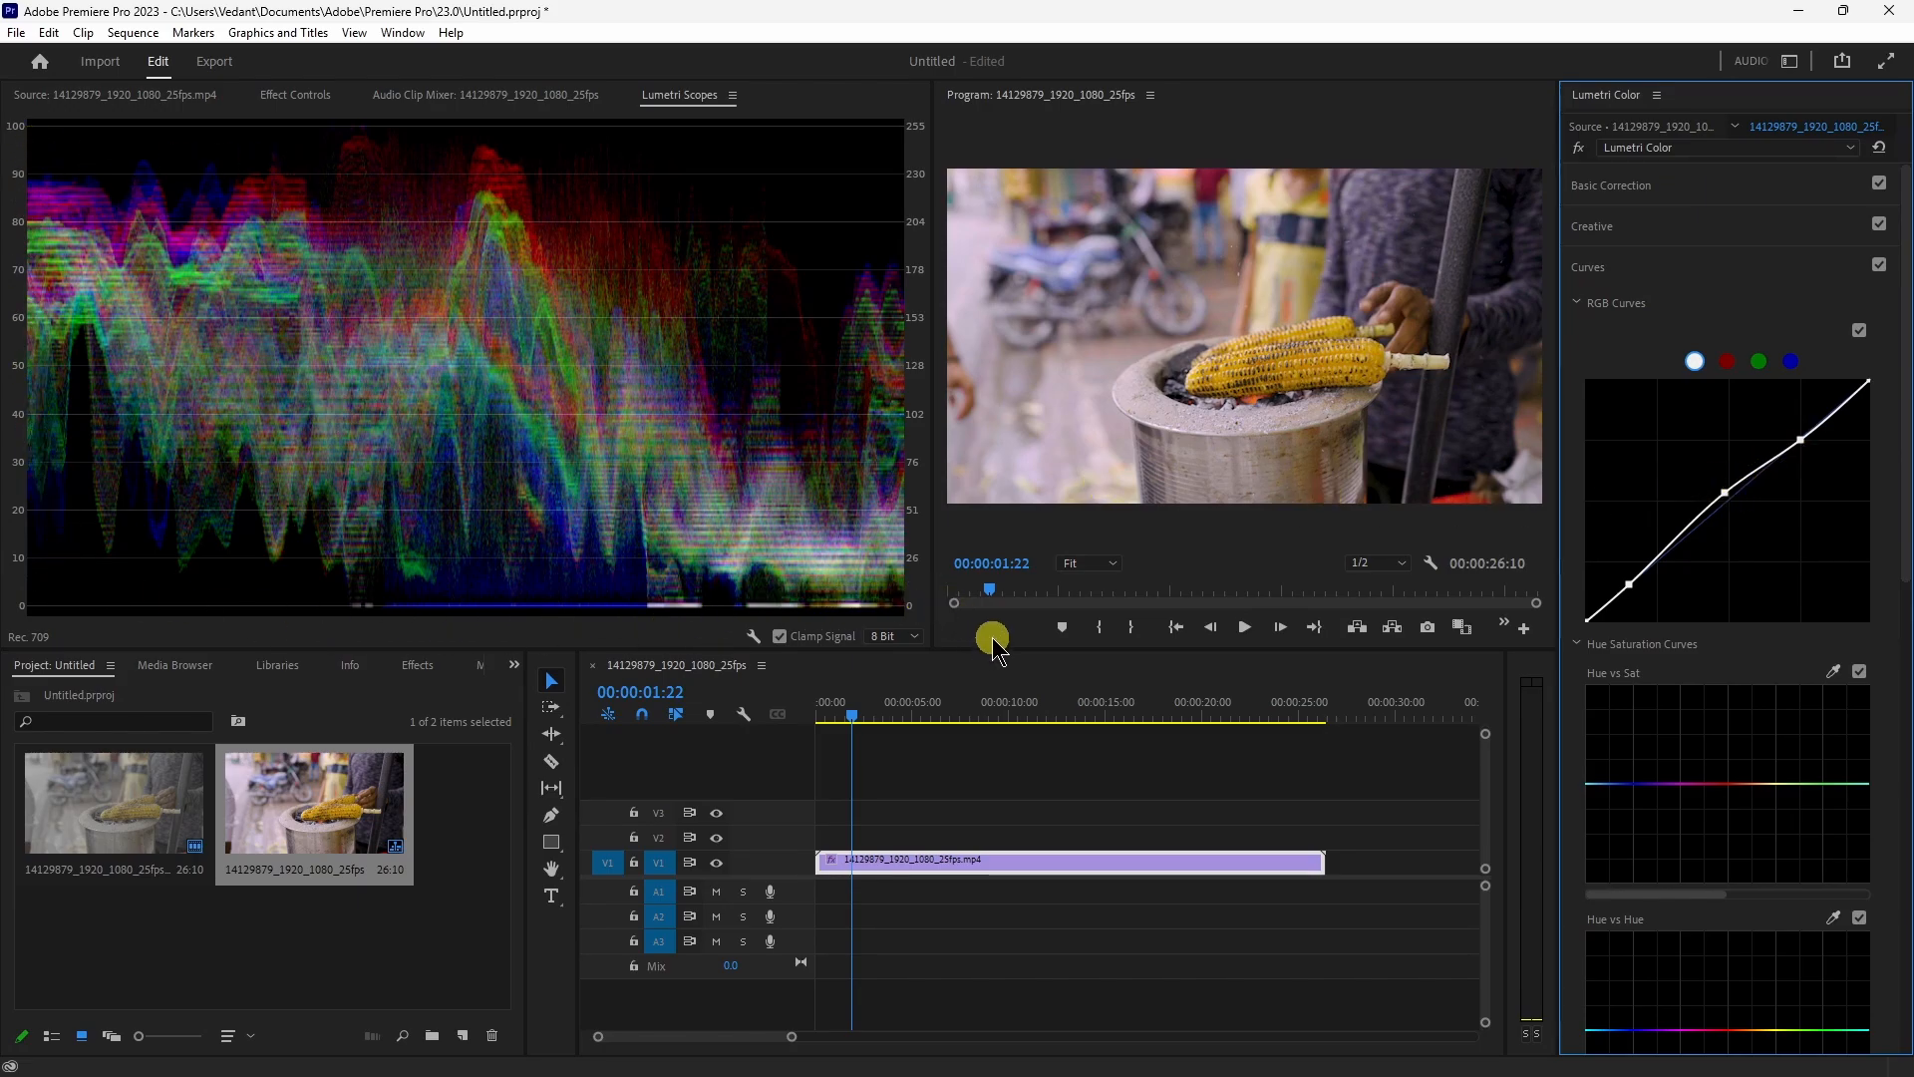
# Play the color-corrected clip from near the start of the sequence to review the grade
pyautogui.click(813, 708)
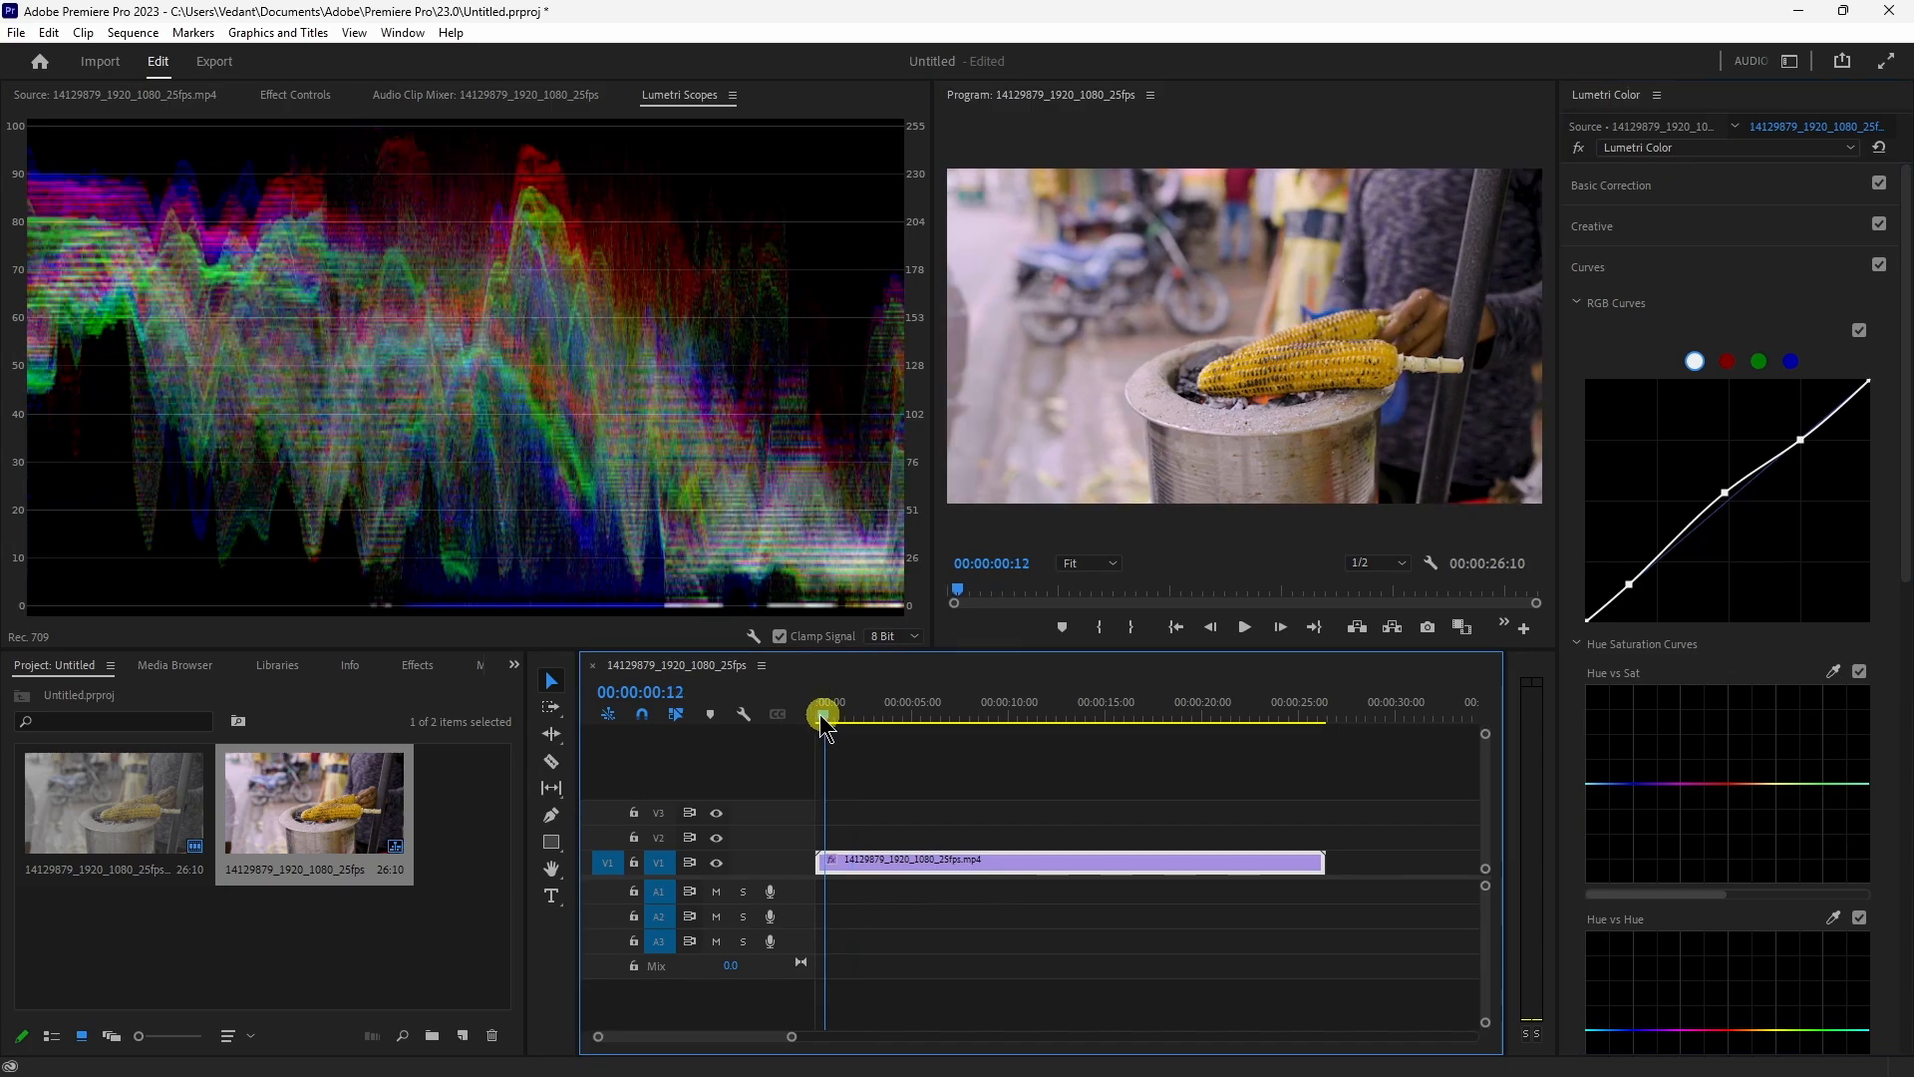
pyautogui.press('space')
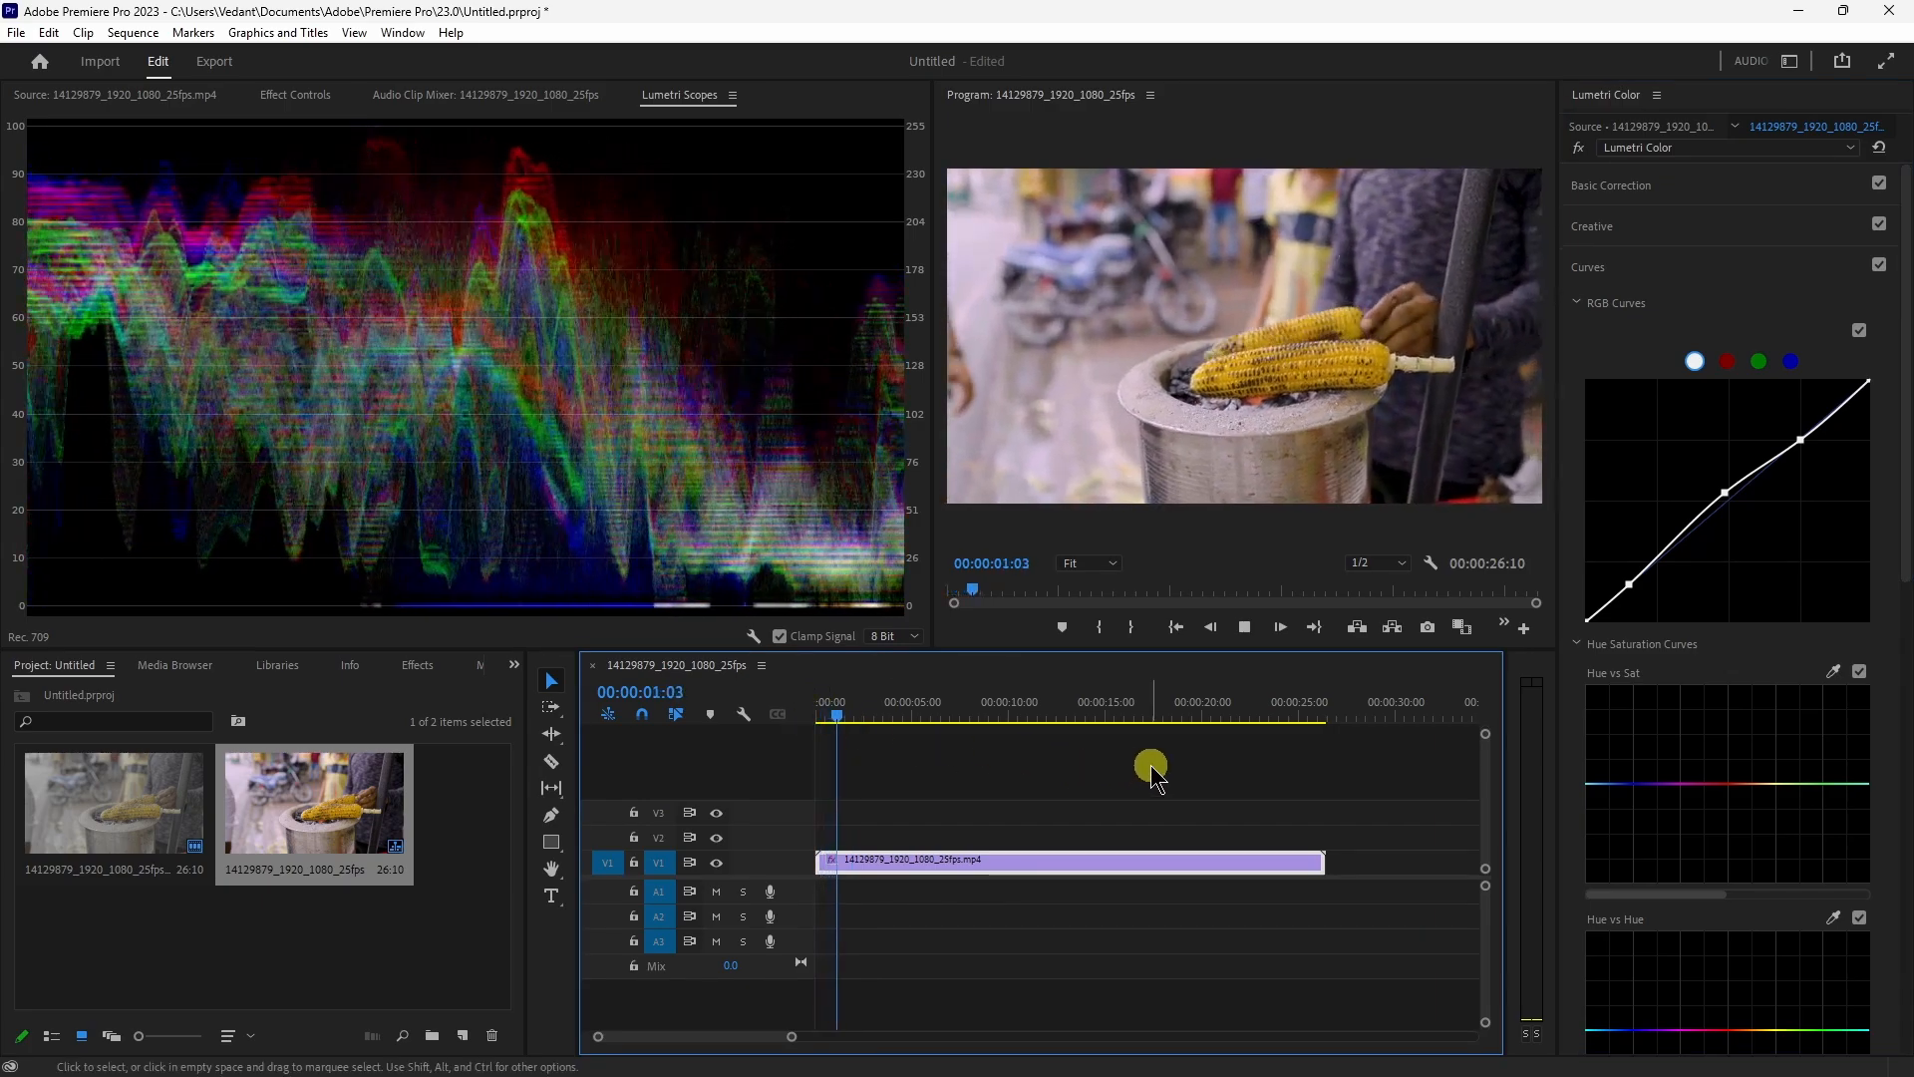